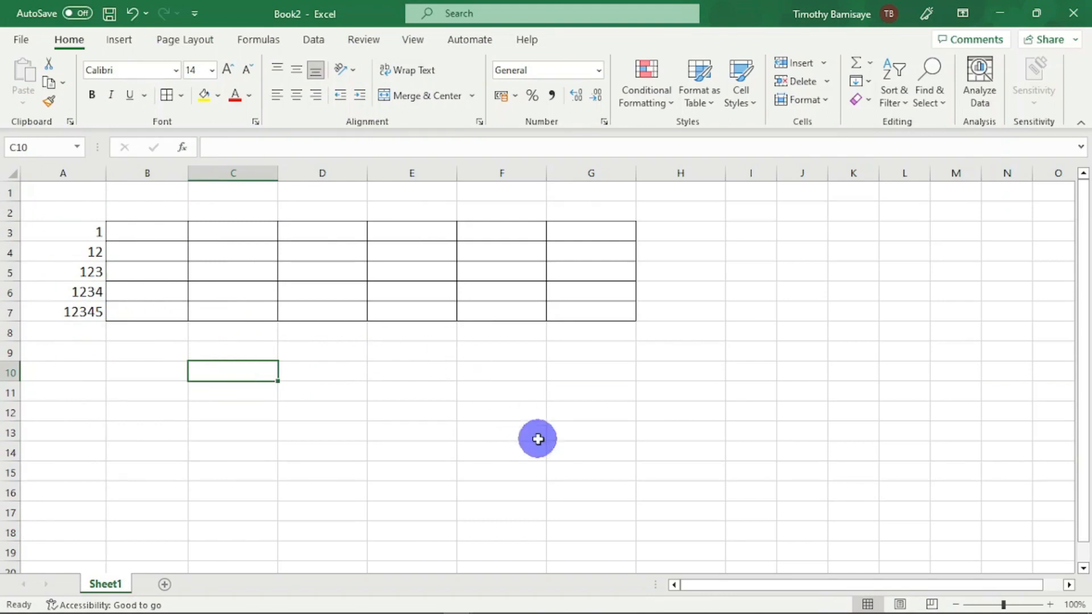
- Enter '01234 with its leading apostrophe in cell C10 and clear the cell again
{"action": "type", "text": "'01234"}
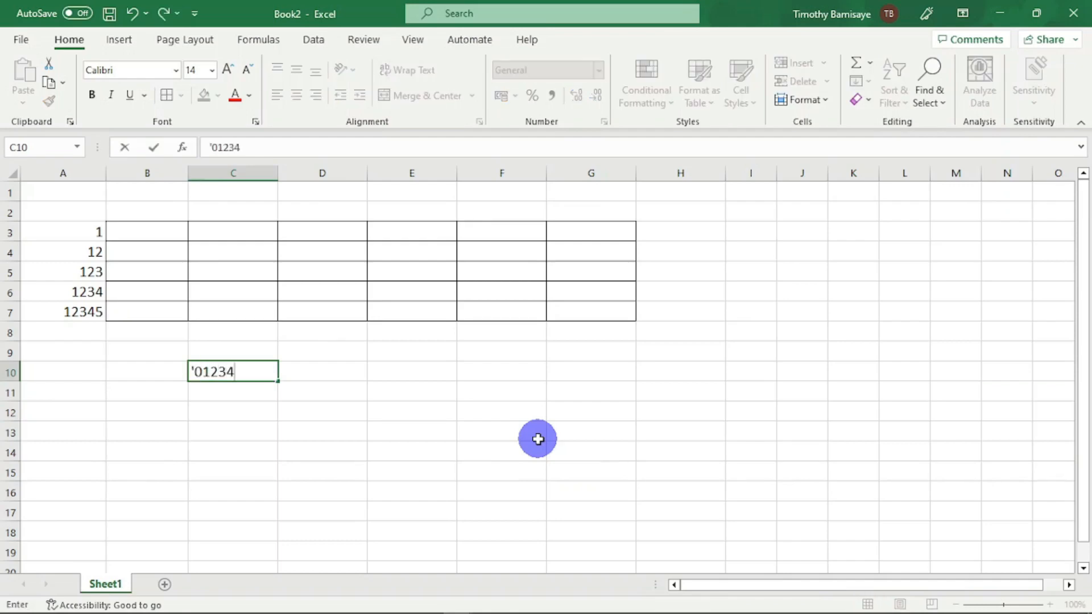
{"action": "key", "text": "Return"}
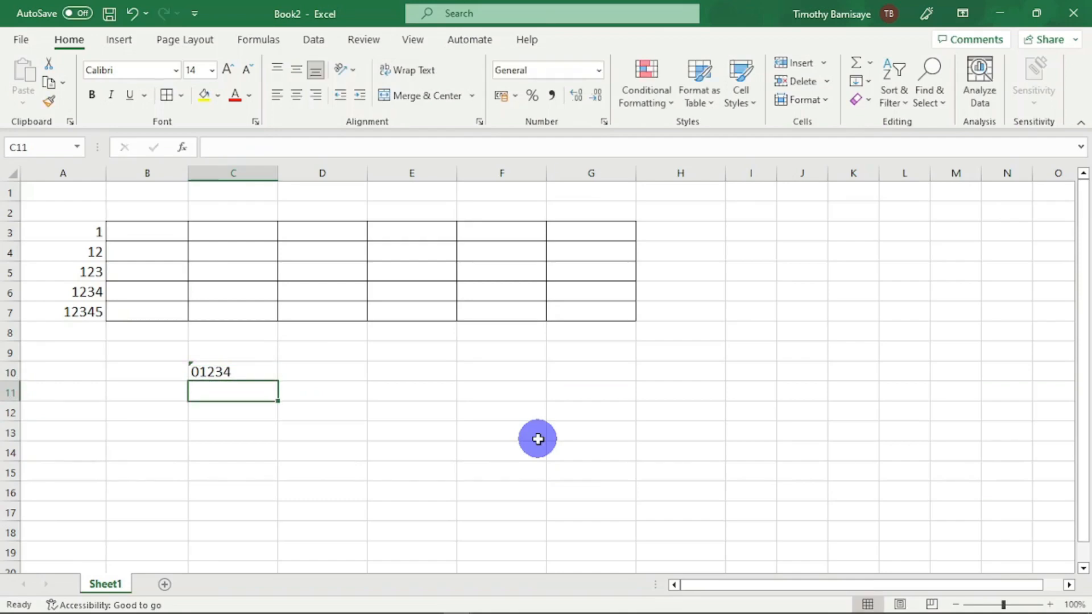
{"action": "left_click", "coordinate": [265, 376]}
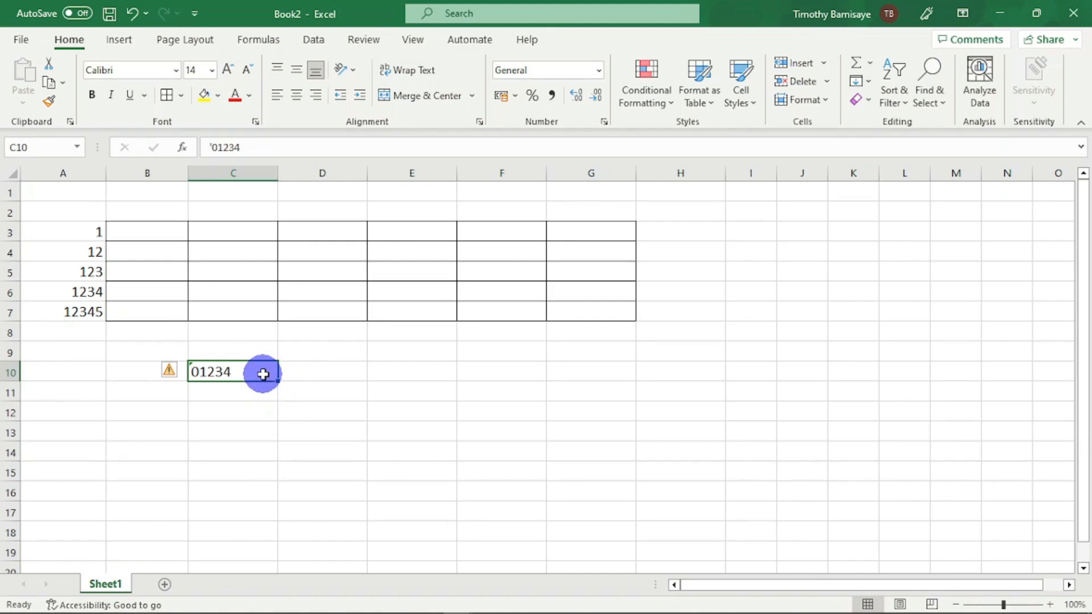
{"action": "key", "text": "Delete"}
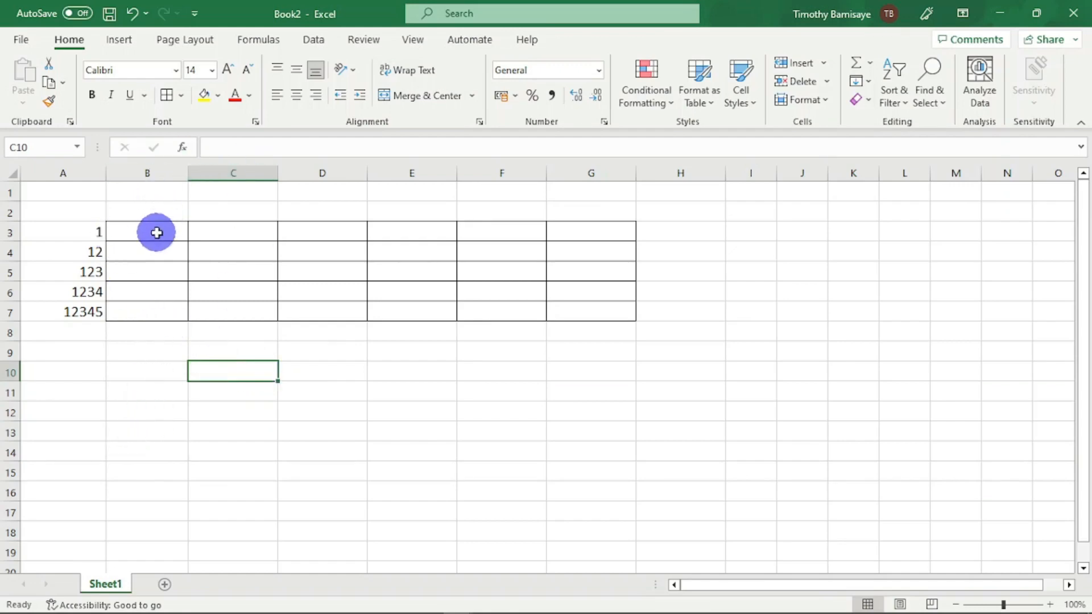
- Apply the custom number format "0"# to cells B3:B7
{"action": "left_click_drag", "start_coordinate": [157, 232], "coordinate": [154, 307]}
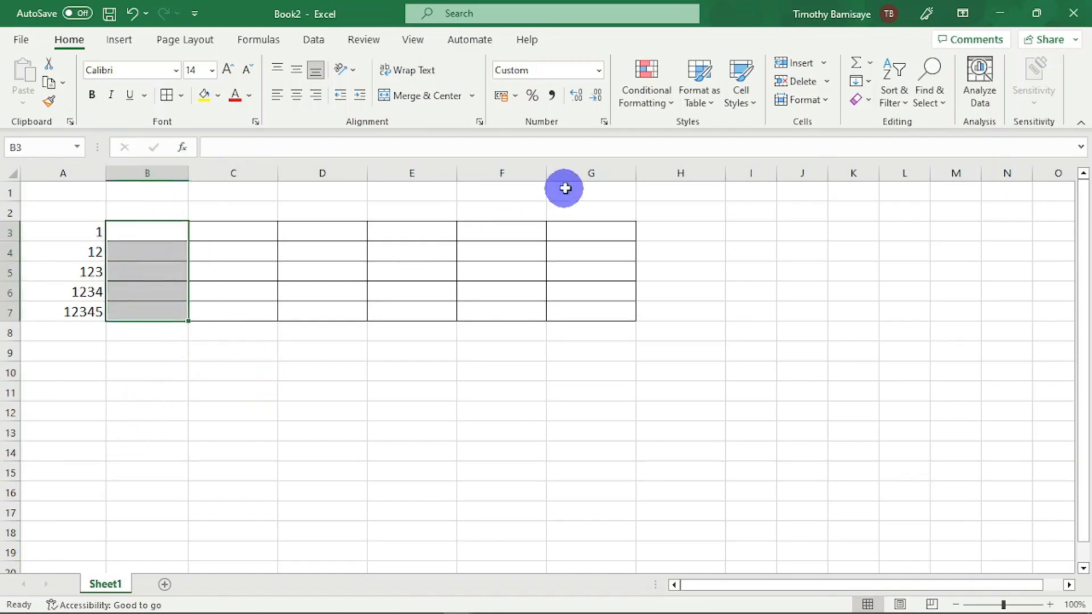
{"action": "left_click", "coordinate": [603, 122]}
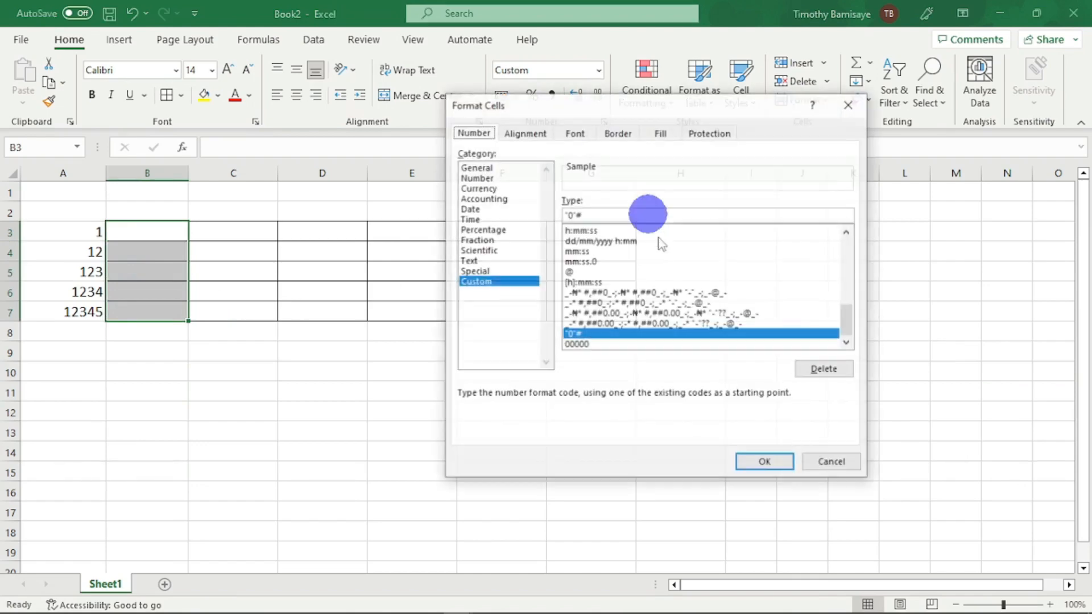
{"action": "left_click", "coordinate": [486, 180]}
{"action": "left_click", "coordinate": [479, 281]}
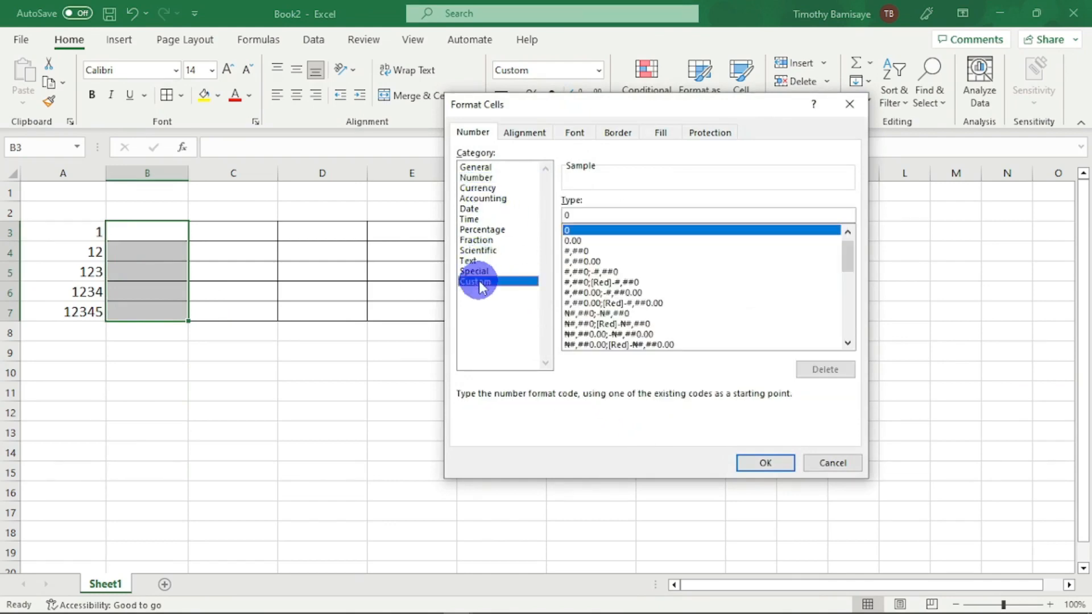
{"action": "left_click", "coordinate": [602, 219]}
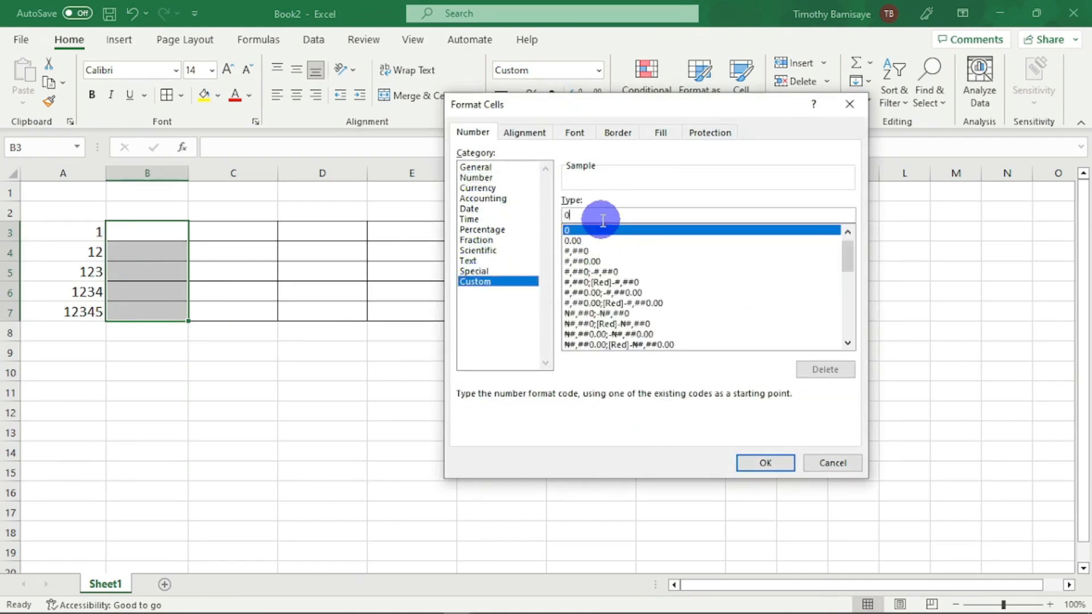
{"action": "key", "text": "BackSpace"}
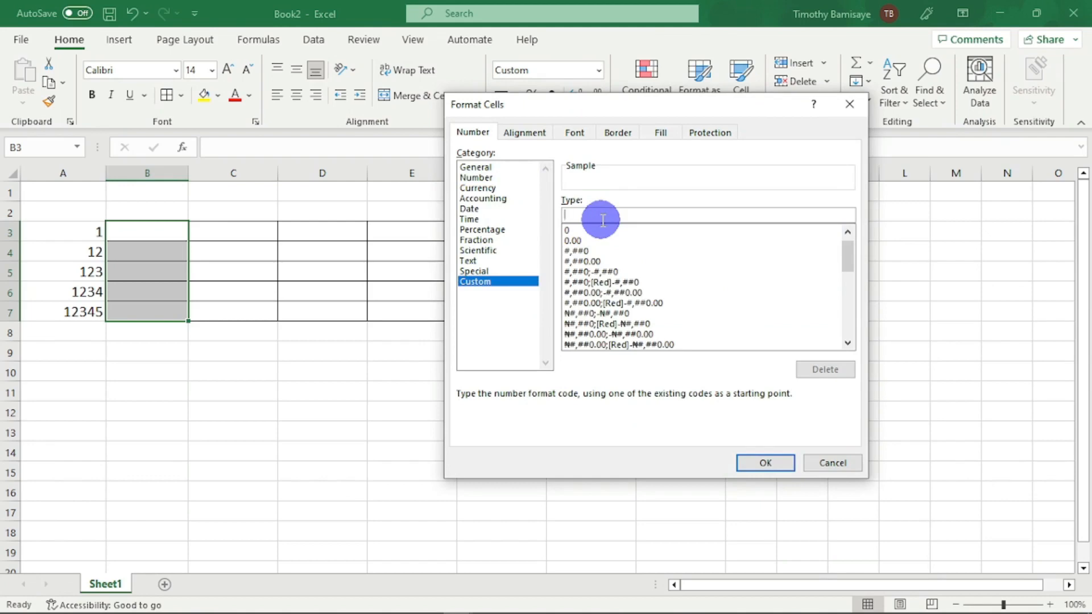
{"action": "type", "text": "\"0\"#"}
{"action": "left_click", "coordinate": [765, 459]}
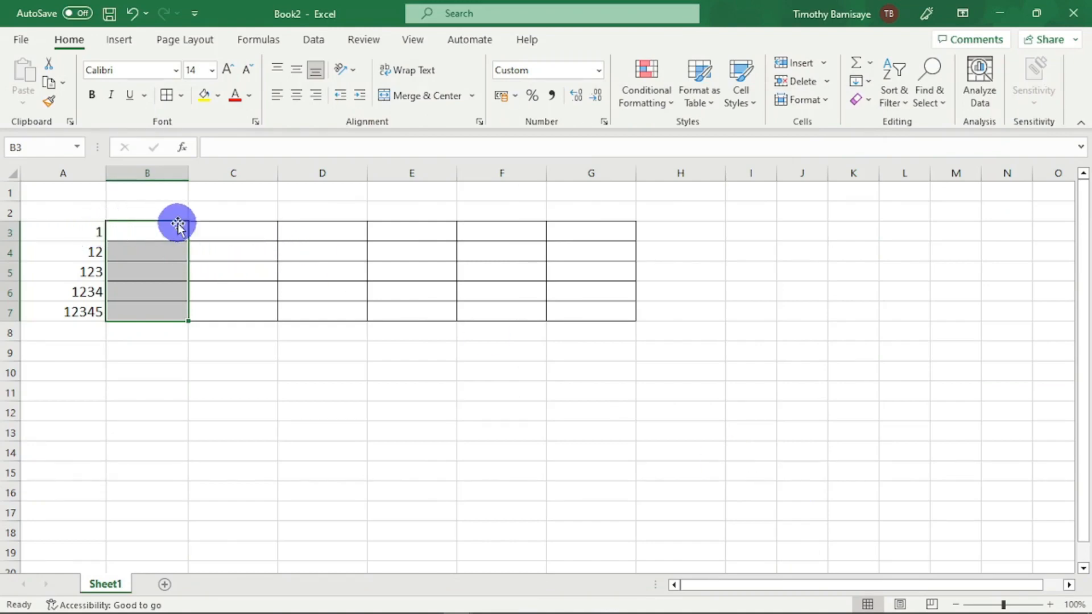
- Fill cells B3 to B7 downward with 01, 12, 123, 1234 and 12345
{"action": "left_click", "coordinate": [165, 237]}
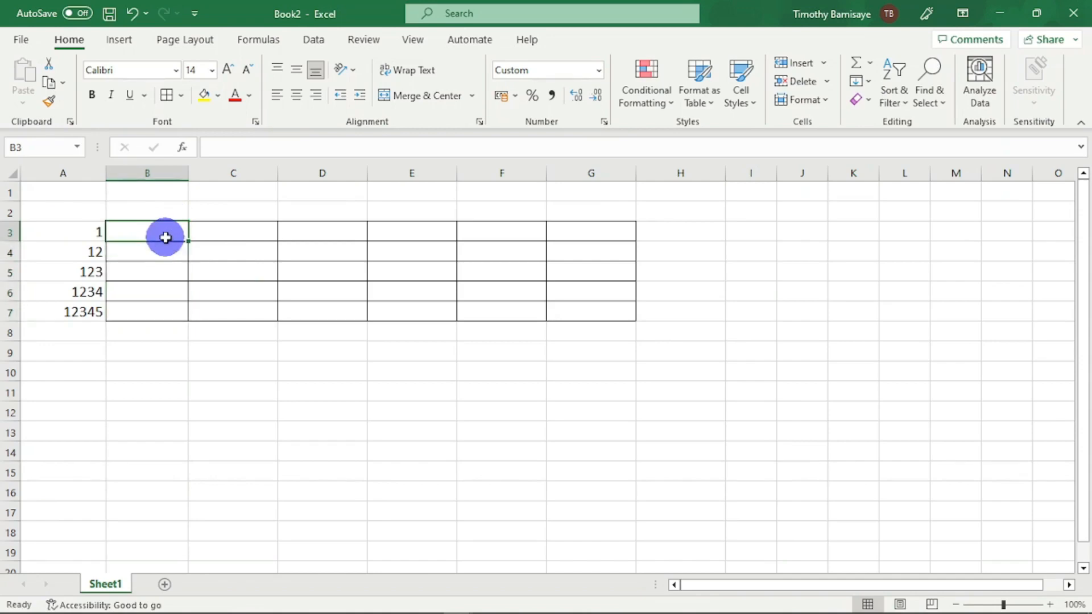
{"action": "type", "text": "01"}
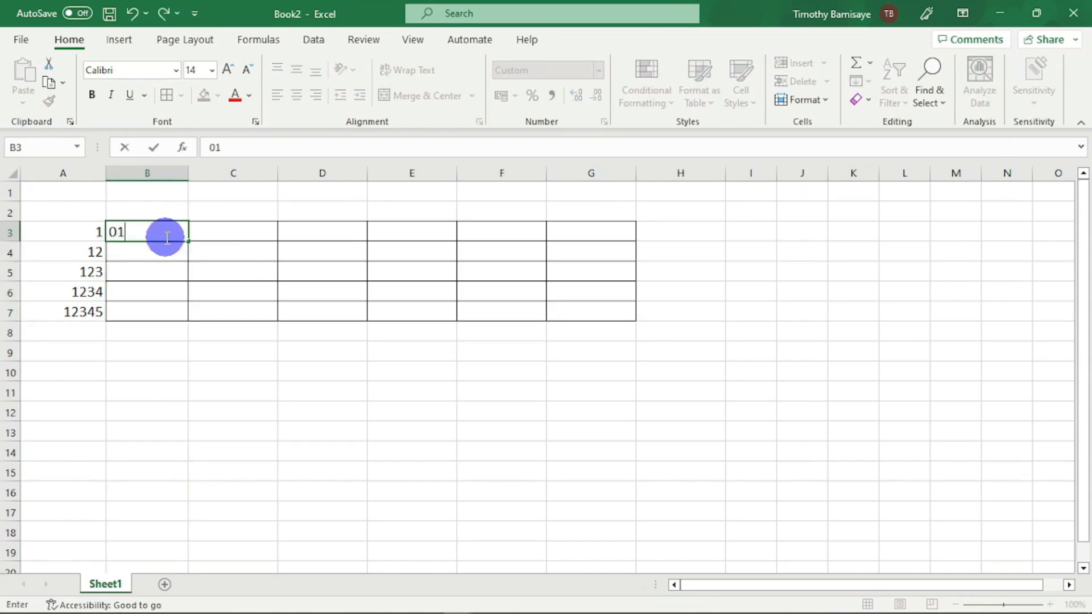
{"action": "key", "text": "BackSpace"}
{"action": "key", "text": "BackSpace"}
{"action": "type", "text": "01"}
{"action": "key", "text": "Return"}
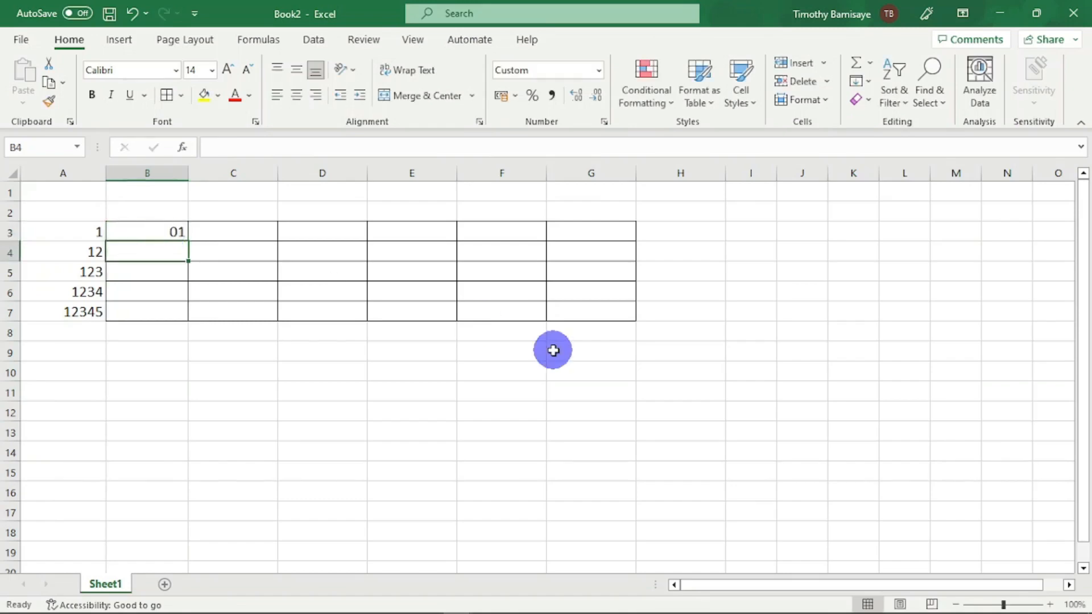
{"action": "type", "text": "12"}
{"action": "key", "text": "Return"}
{"action": "type", "text": "123"}
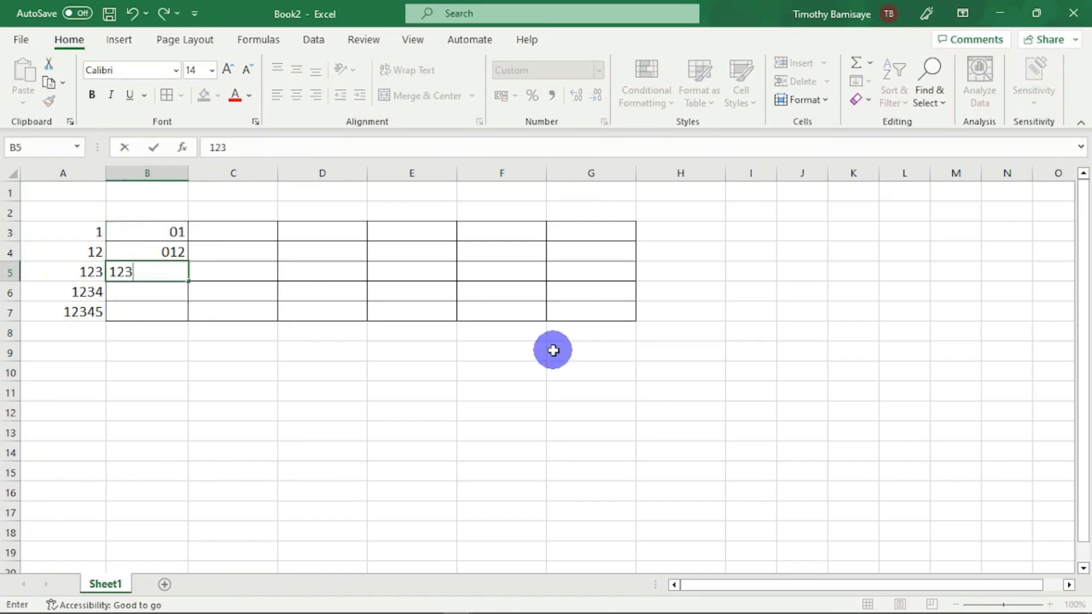
{"action": "key", "text": "Return"}
{"action": "type", "text": "1234"}
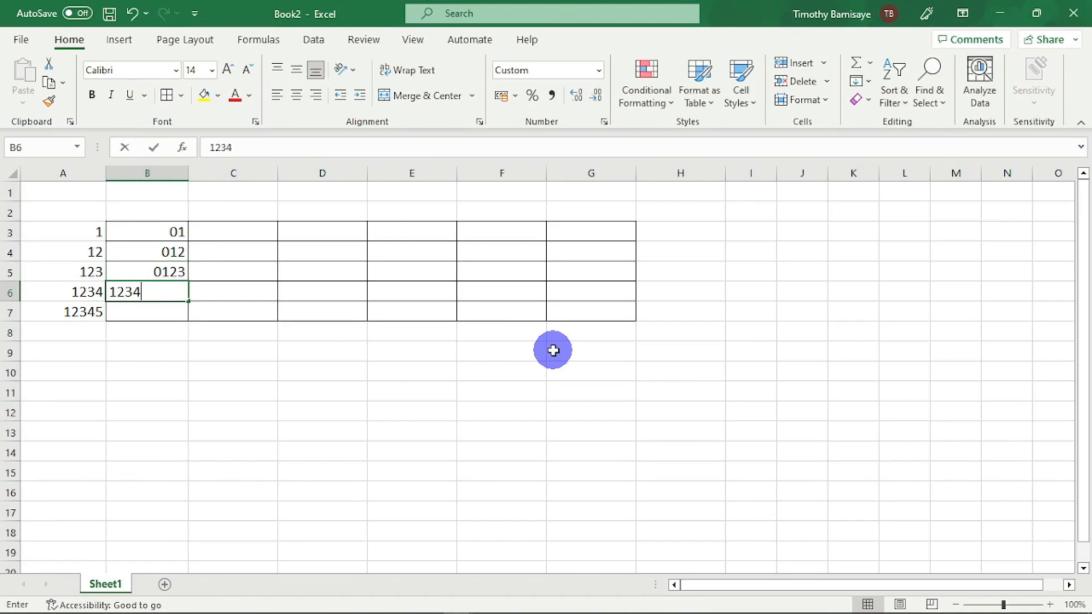
{"action": "key", "text": "Return"}
{"action": "type", "text": "12345"}
{"action": "key", "text": "Return"}
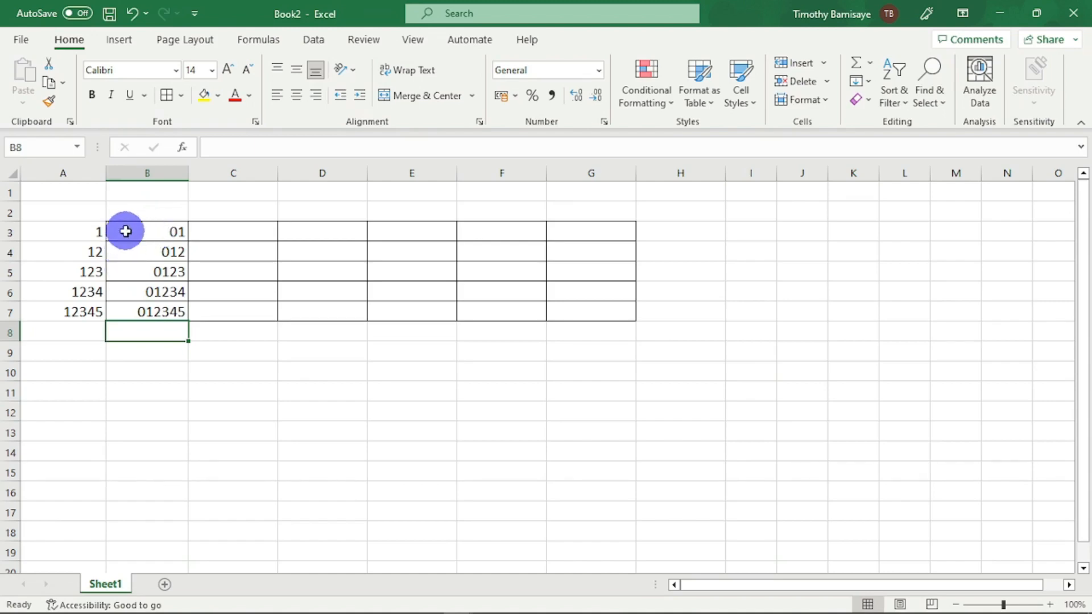
- Apply the custom number format 00000 to cells C3:C7
{"action": "left_click", "coordinate": [235, 227]}
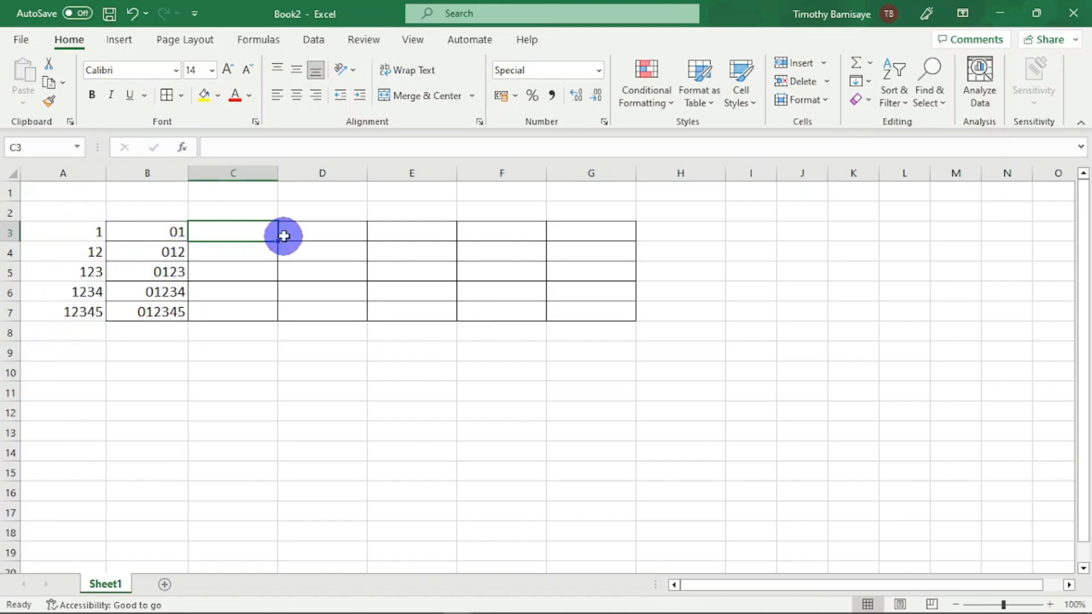
{"action": "left_click_drag", "start_coordinate": [240, 227], "coordinate": [251, 310]}
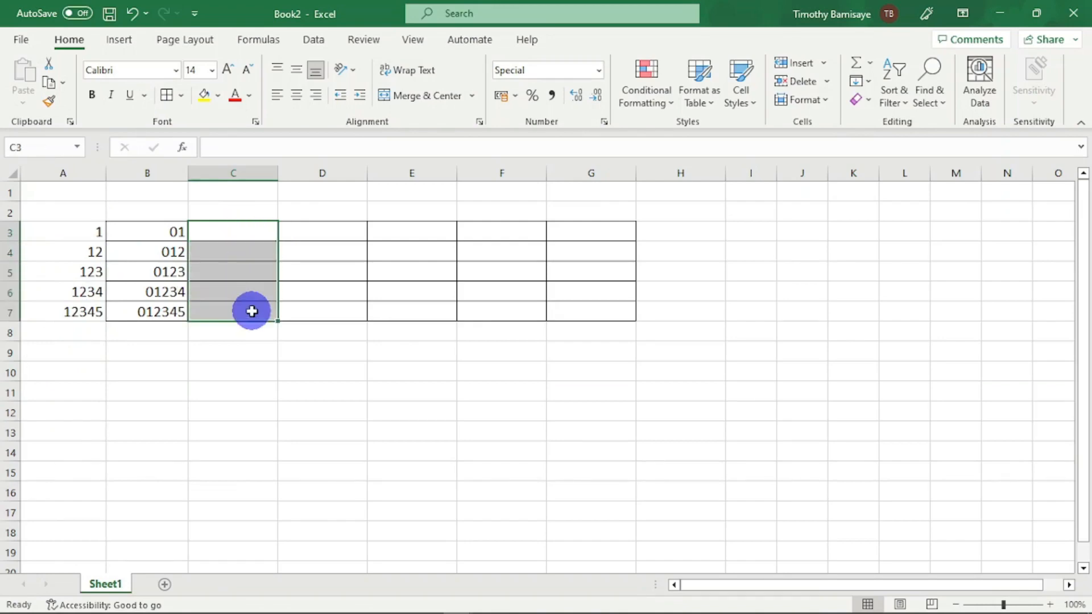
{"action": "left_click", "coordinate": [604, 118]}
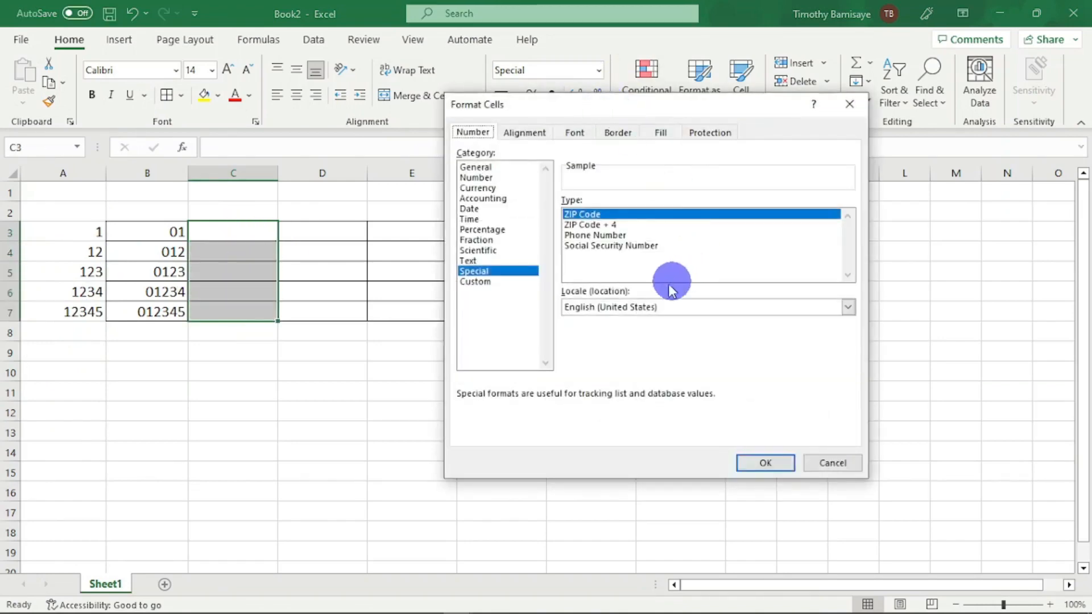
{"action": "left_click", "coordinate": [486, 282]}
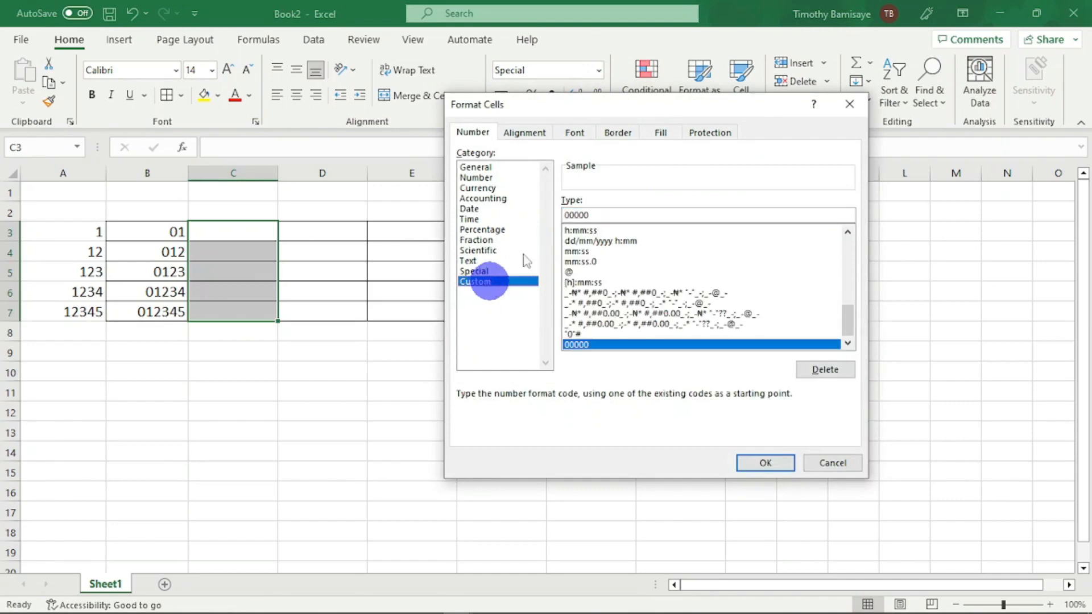
{"action": "double_click", "coordinate": [606, 216]}
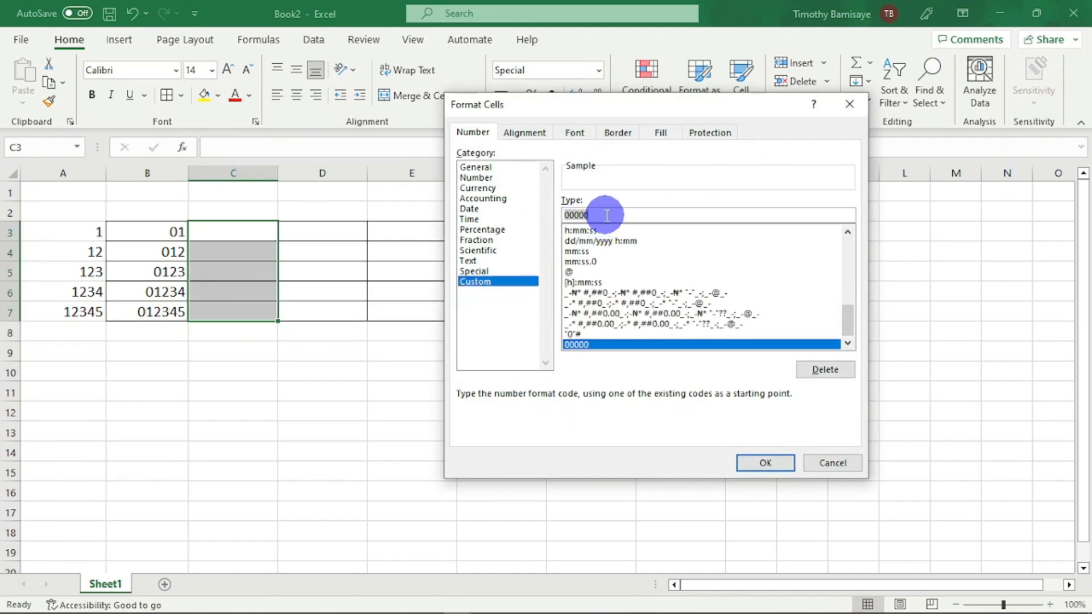
{"action": "type", "text": "00000"}
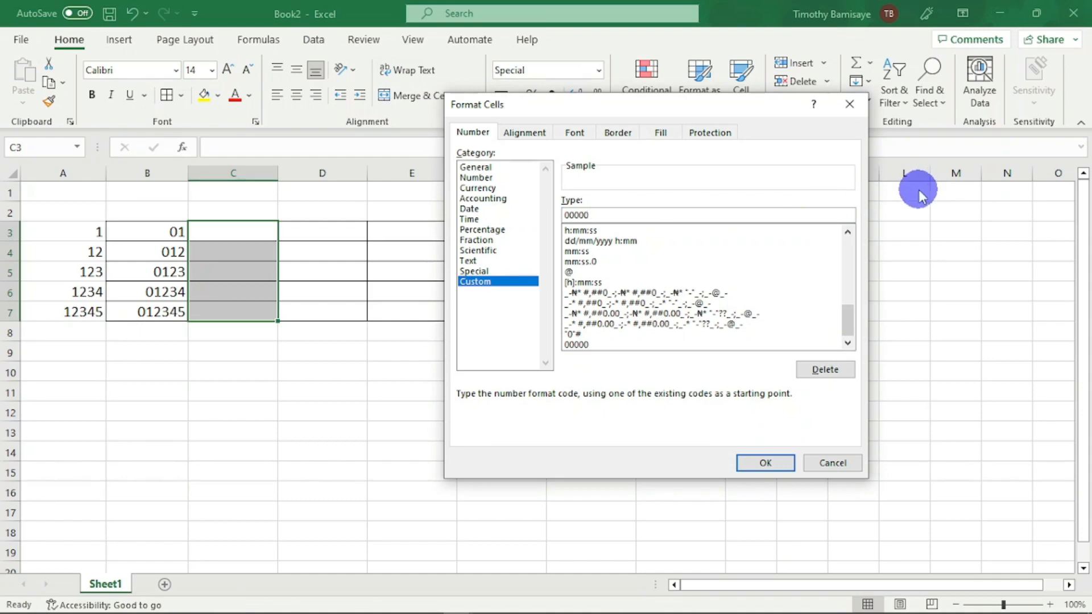
{"action": "left_click", "coordinate": [774, 462]}
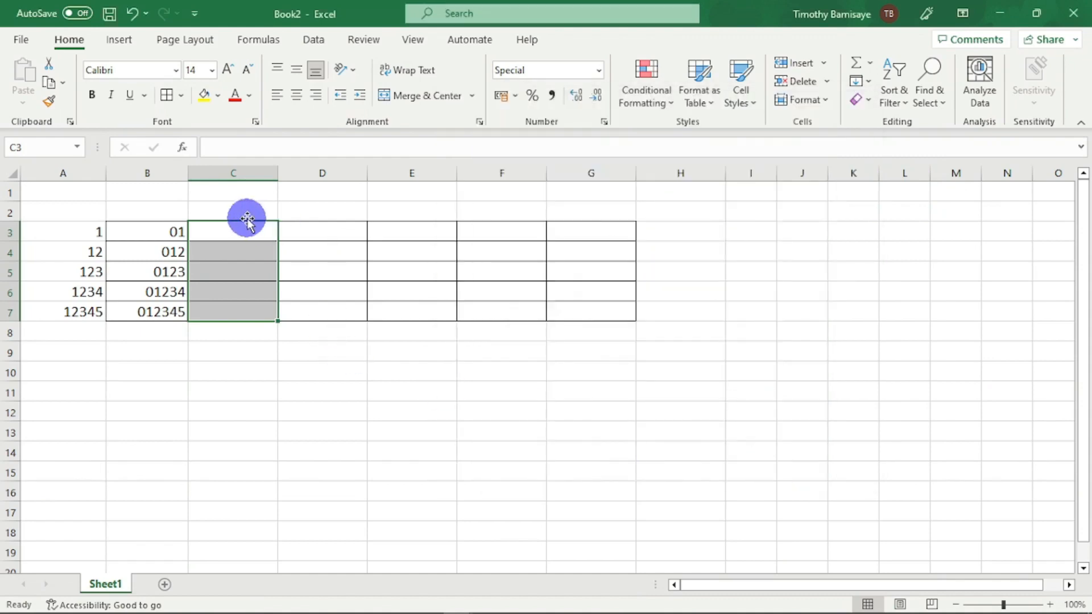
- Fill cells C3 to C7 downward with 1, 12, 123, 1234 and 12345
{"action": "left_click", "coordinate": [245, 232]}
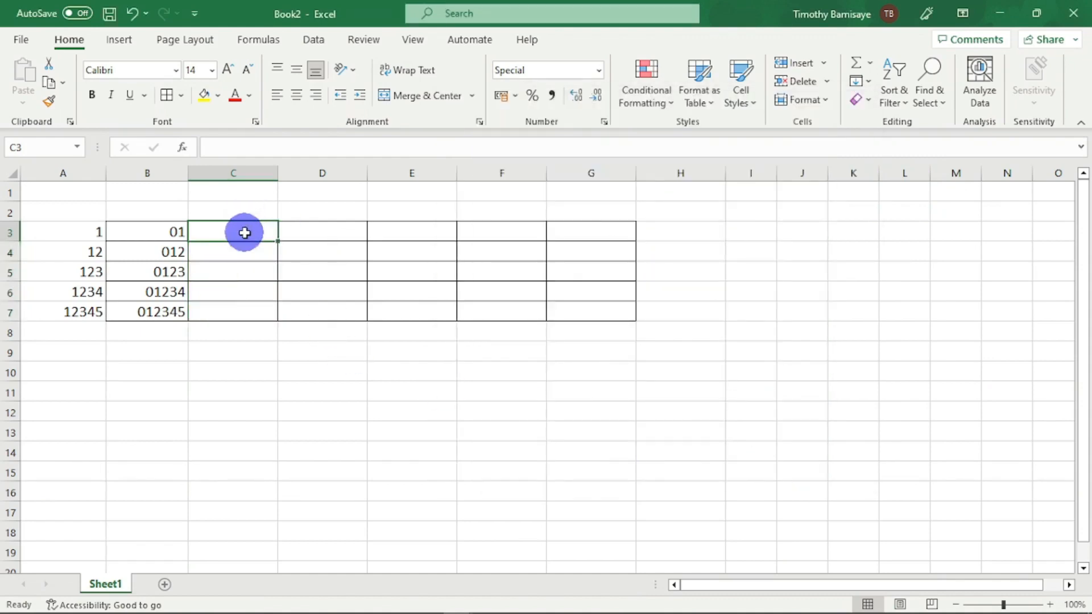
{"action": "type", "text": "1"}
{"action": "key", "text": "Return"}
{"action": "type", "text": "12"}
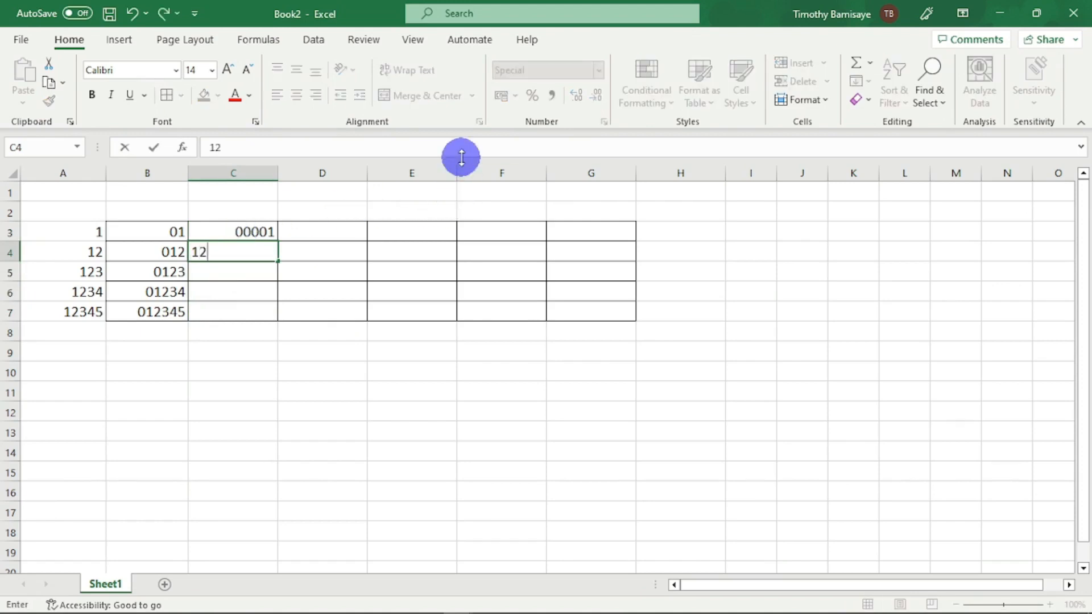
{"action": "key", "text": "Return"}
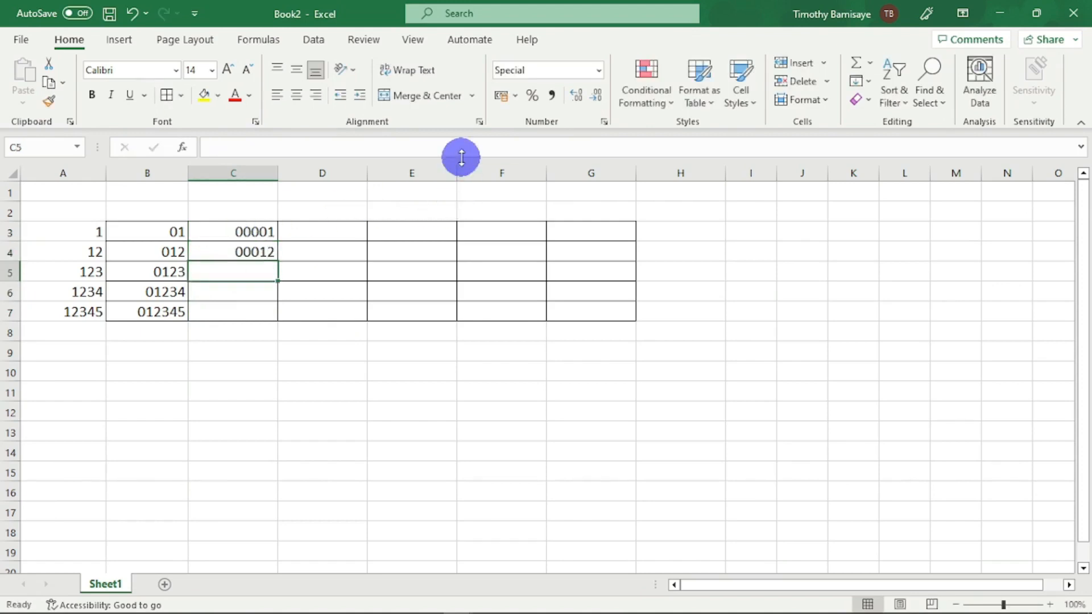
{"action": "type", "text": "123"}
{"action": "key", "text": "Return"}
{"action": "type", "text": "1234"}
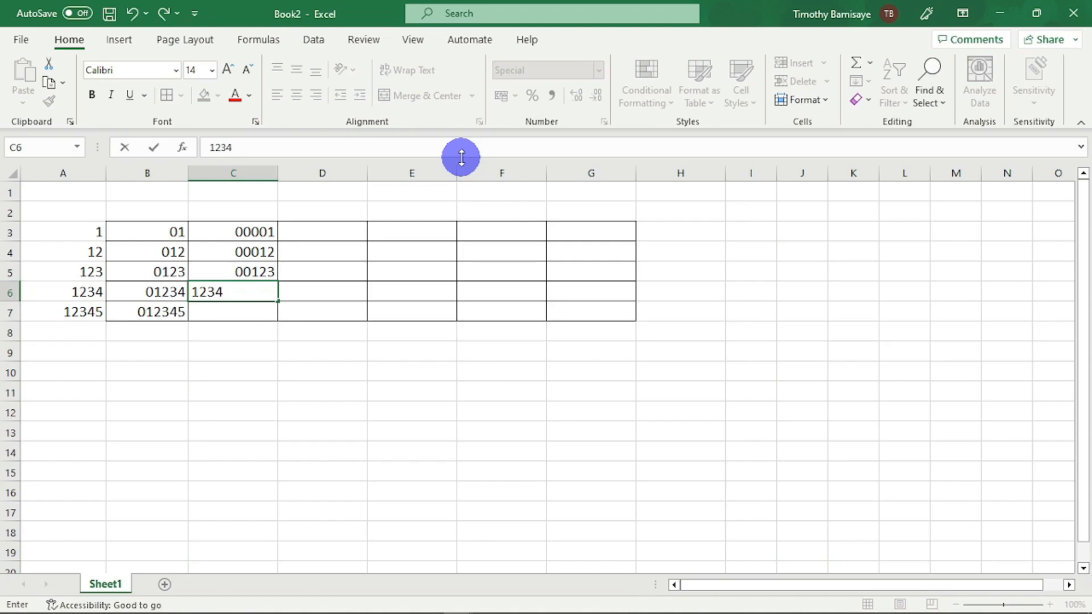
{"action": "key", "text": "Return"}
{"action": "type", "text": "12345"}
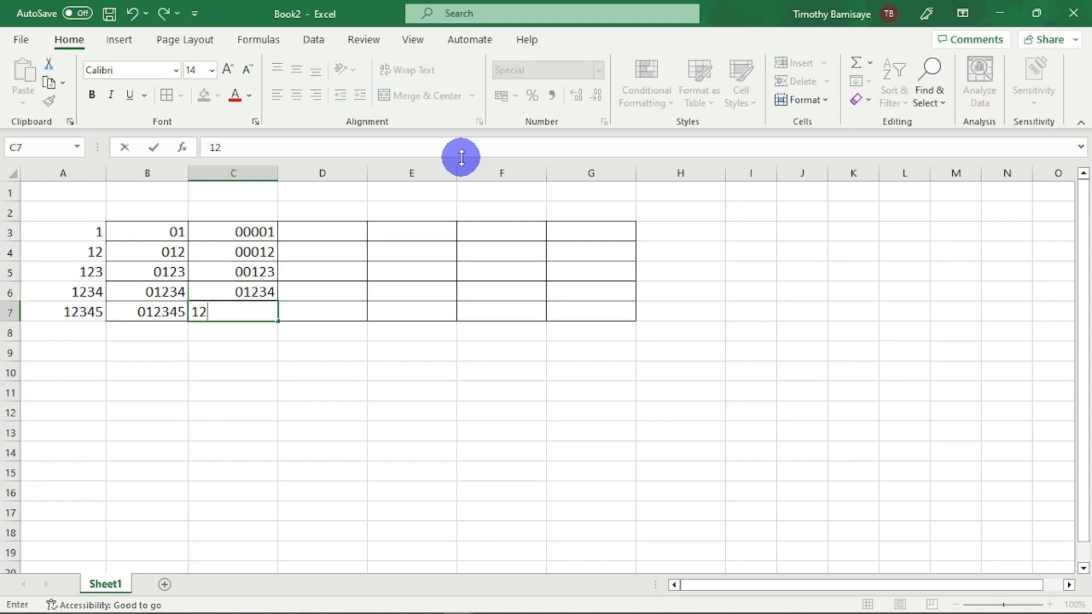
{"action": "key", "text": "Return"}
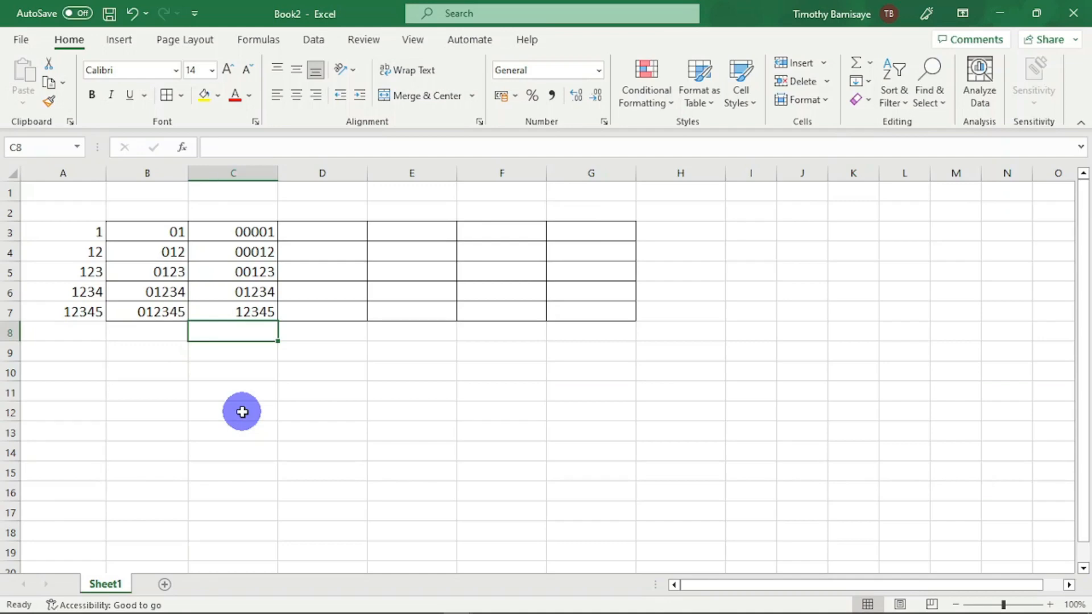
- Enter =TEXT(A3,"00000") in cell D3 and copy the formula down to D7
{"action": "left_click", "coordinate": [335, 236]}
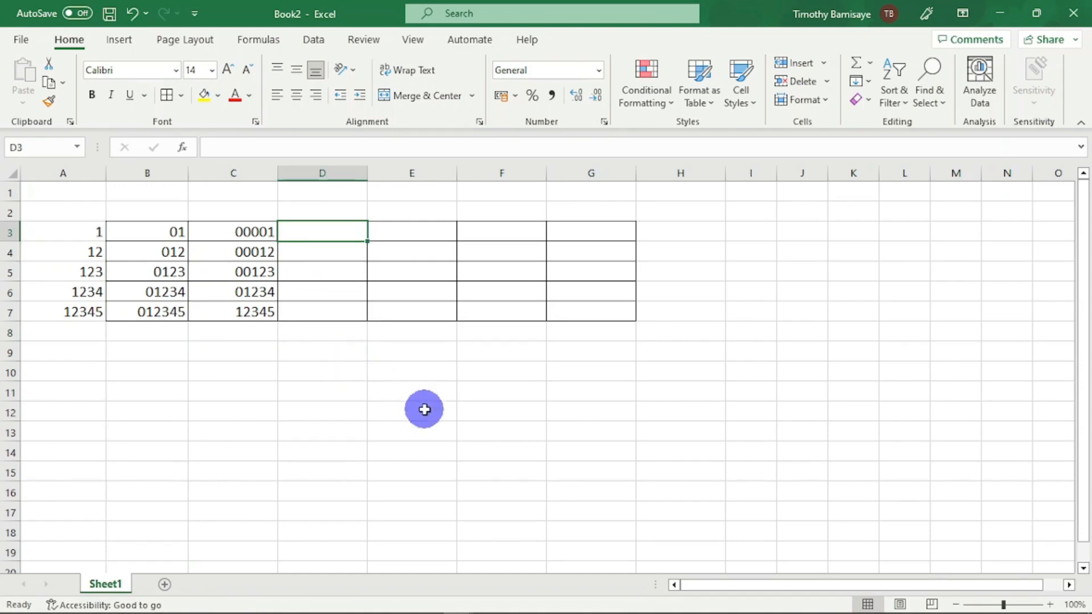
{"action": "type", "text": "="}
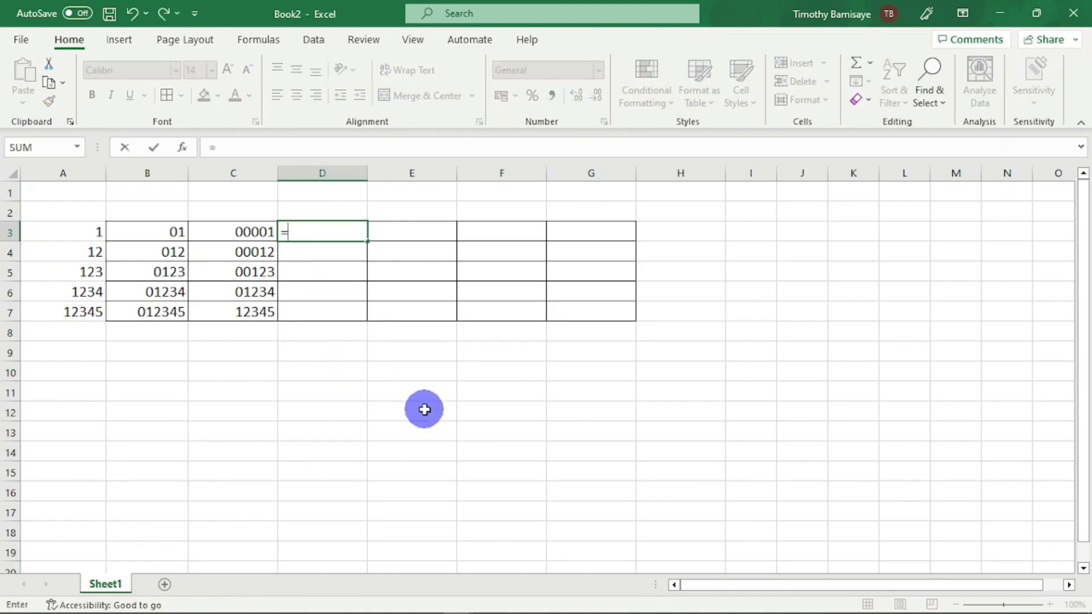
{"action": "type", "text": "text"}
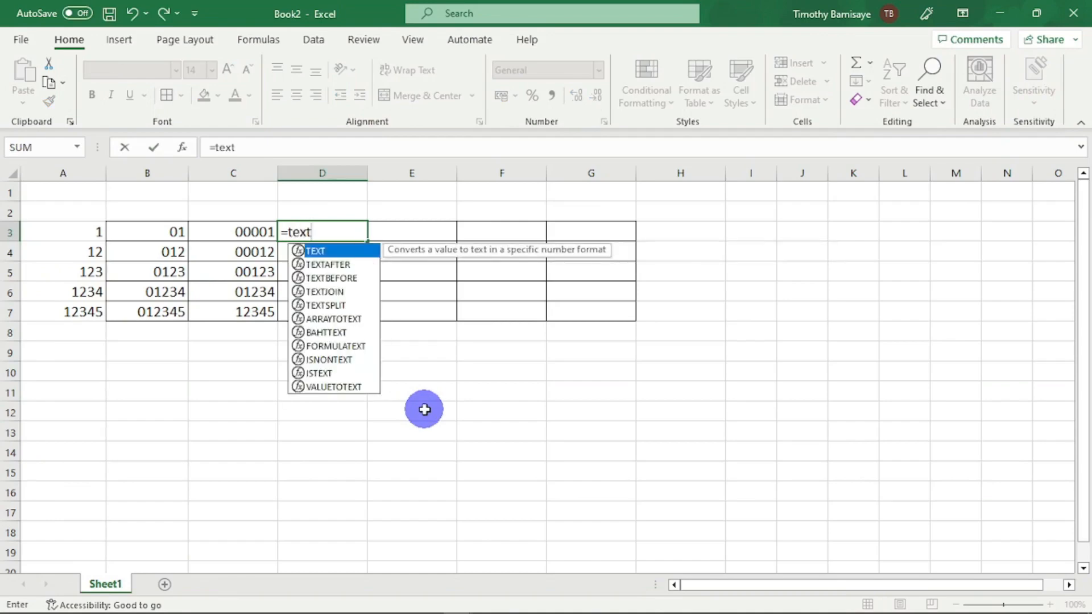
{"action": "type", "text": "("}
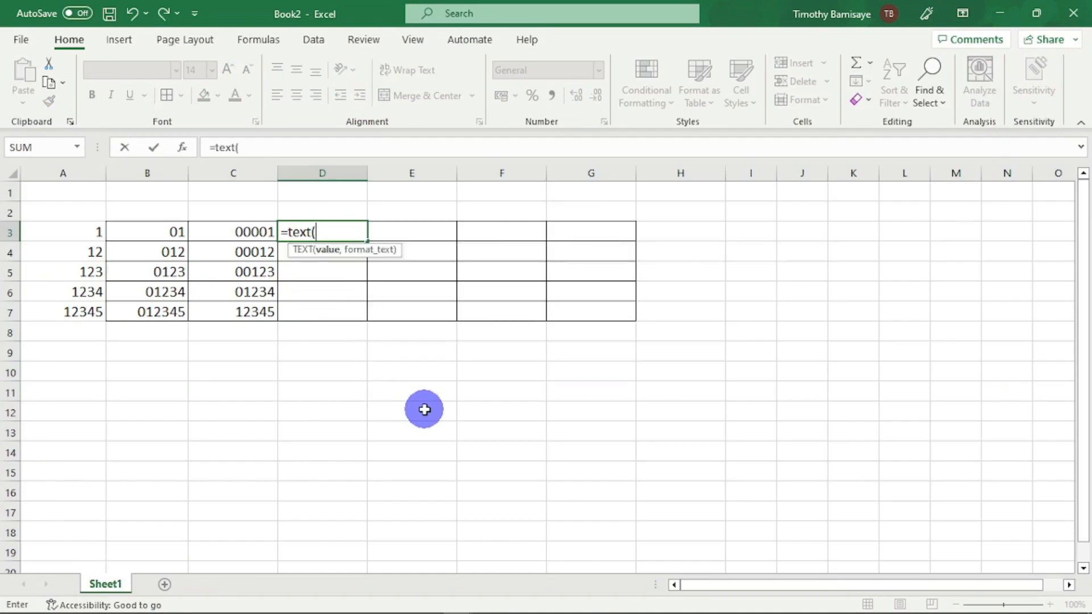
{"action": "type", "text": "a"}
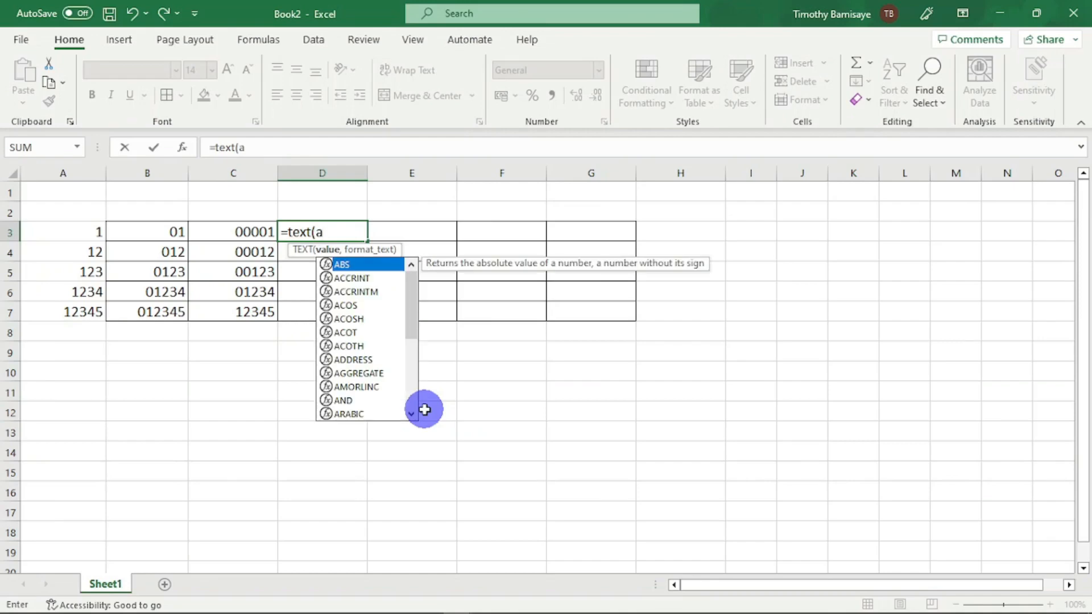
{"action": "type", "text": "3"}
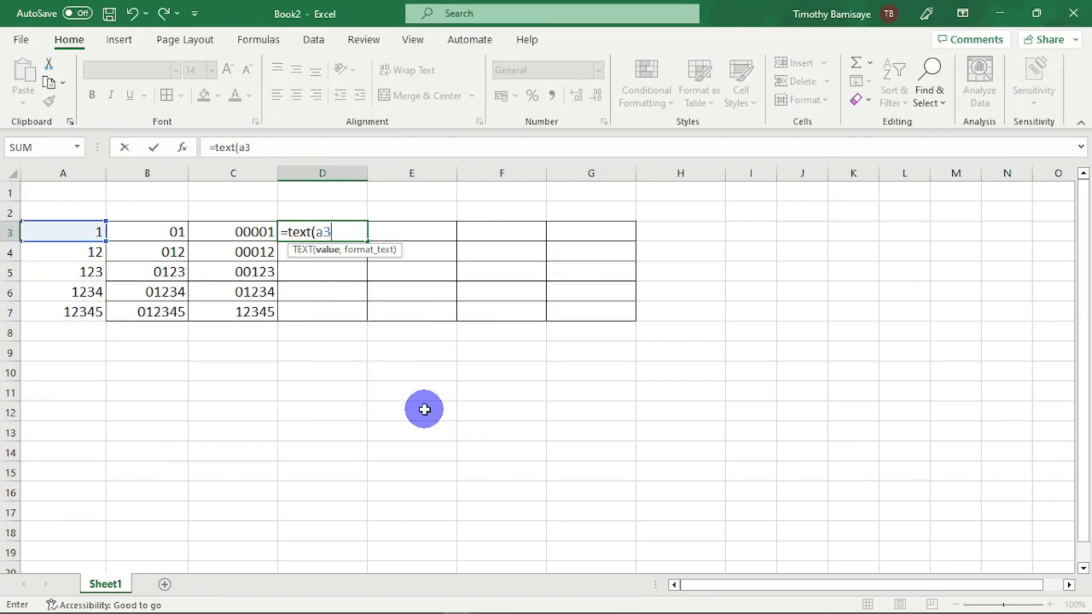
{"action": "type", "text": ",\""}
{"action": "type", "text": "00000"}
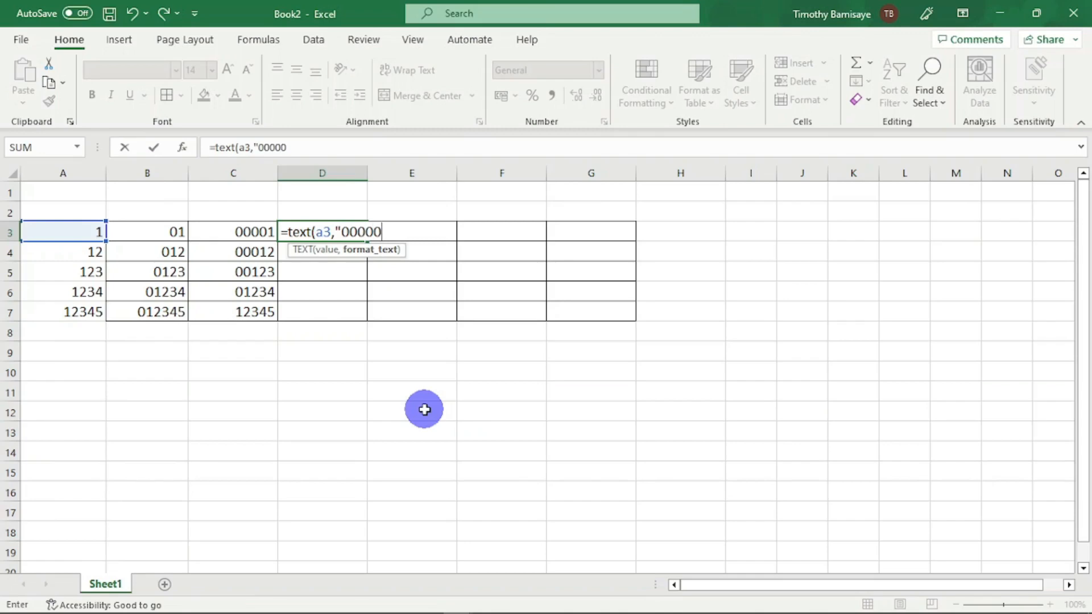
{"action": "type", "text": "\")"}
{"action": "key", "text": "Return"}
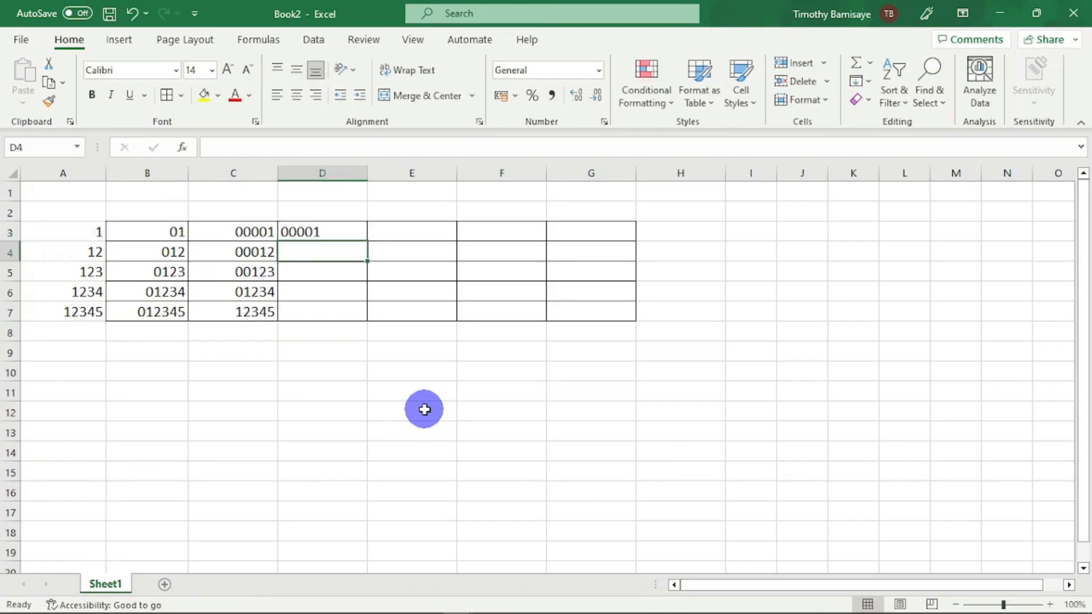
{"action": "left_click", "coordinate": [333, 225]}
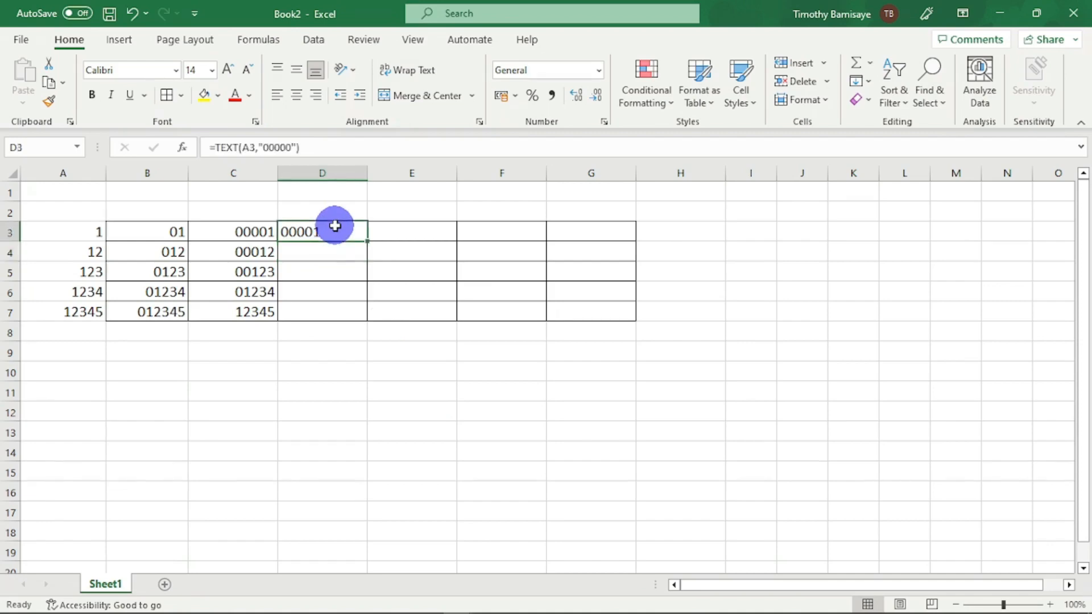
{"action": "double_click", "coordinate": [368, 240]}
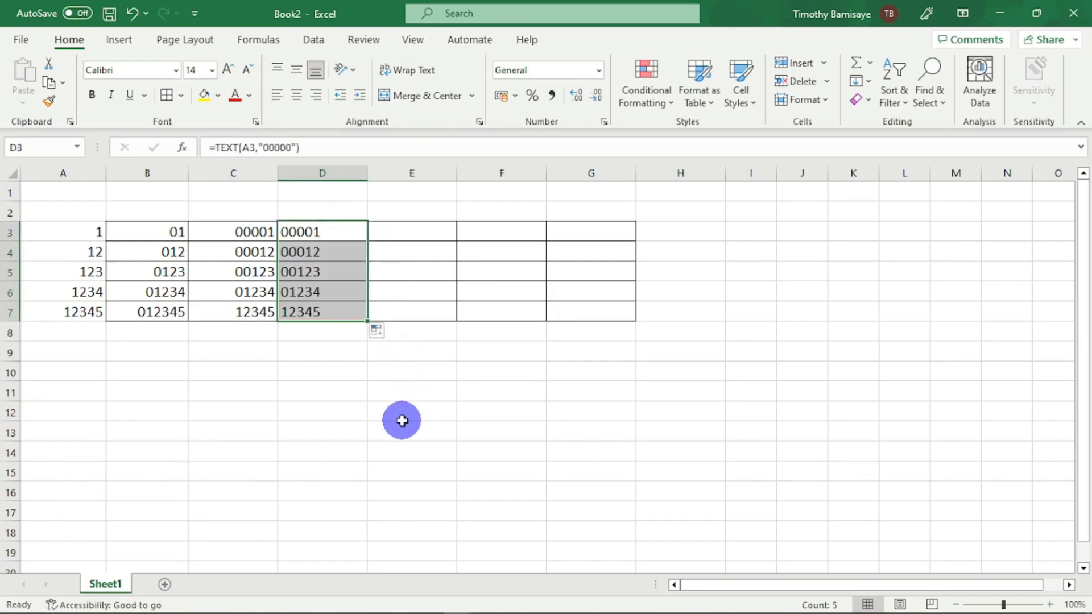
- Enter =REPT(0,1)&A3 in cell E3 and copy the formula down to E7
{"action": "left_click", "coordinate": [404, 234]}
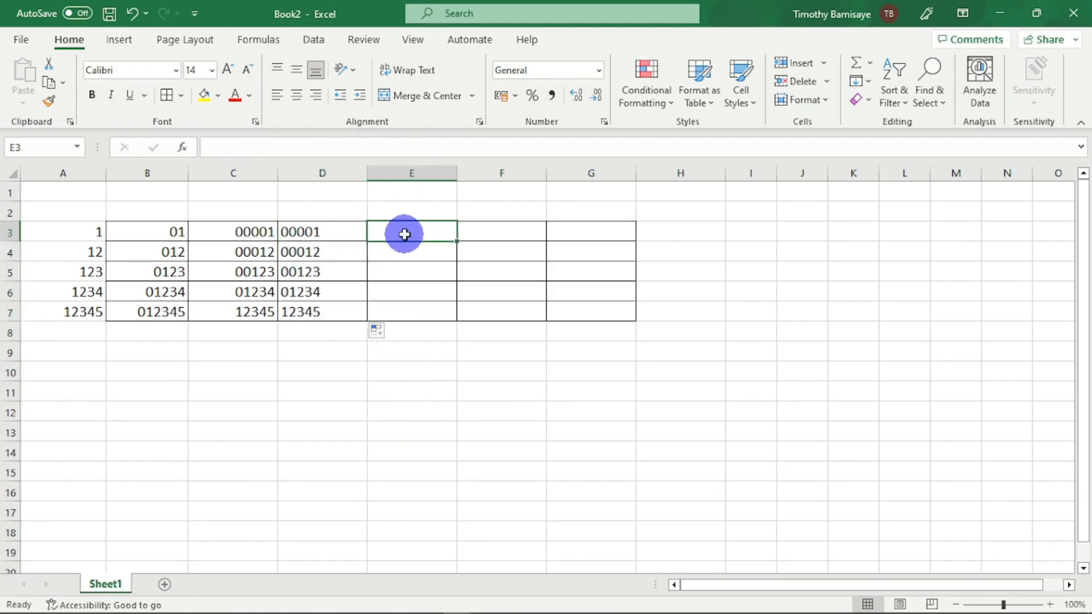
{"action": "type", "text": "="}
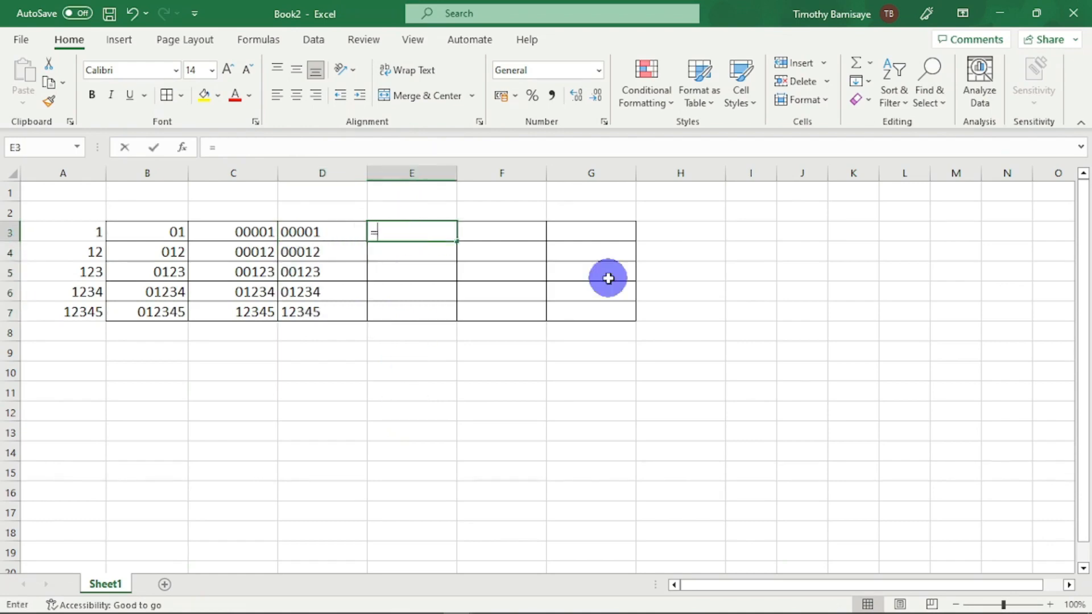
{"action": "type", "text": "rept"}
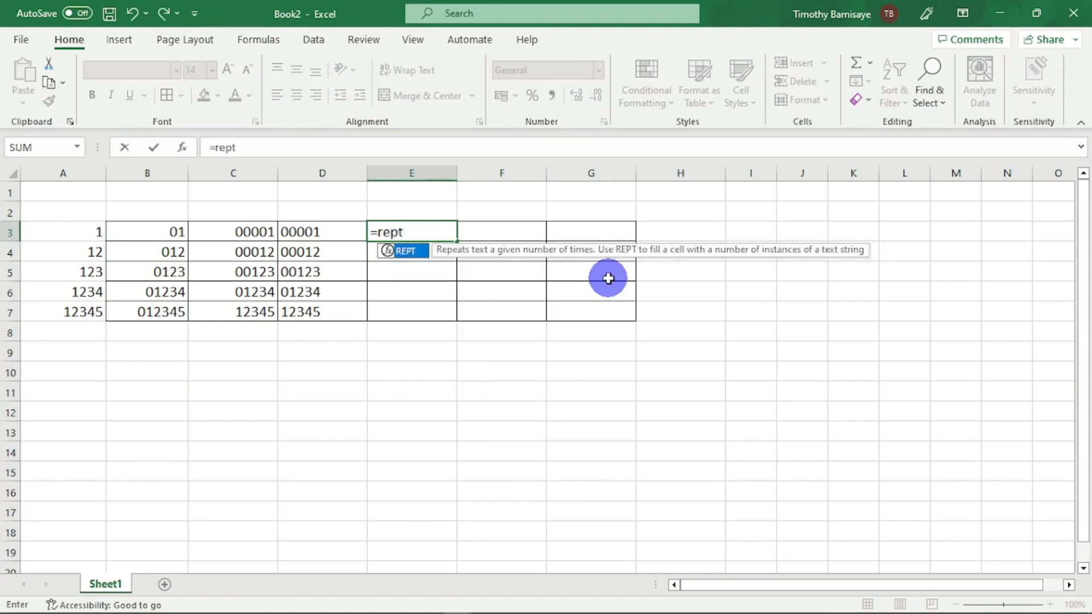
{"action": "type", "text": "("}
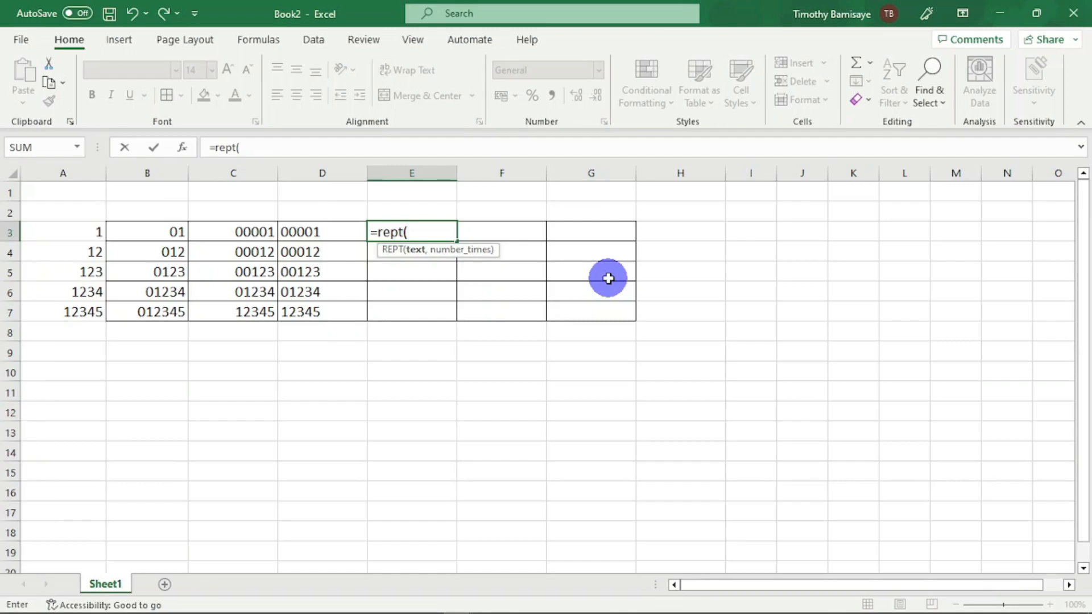
{"action": "type", "text": "0,1"}
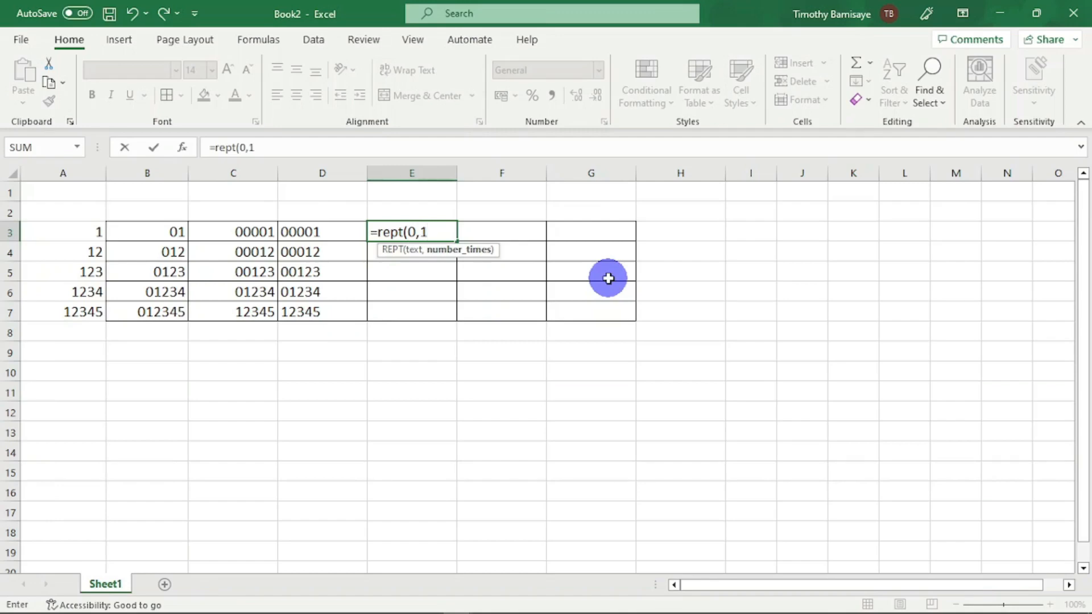
{"action": "type", "text": ")&"}
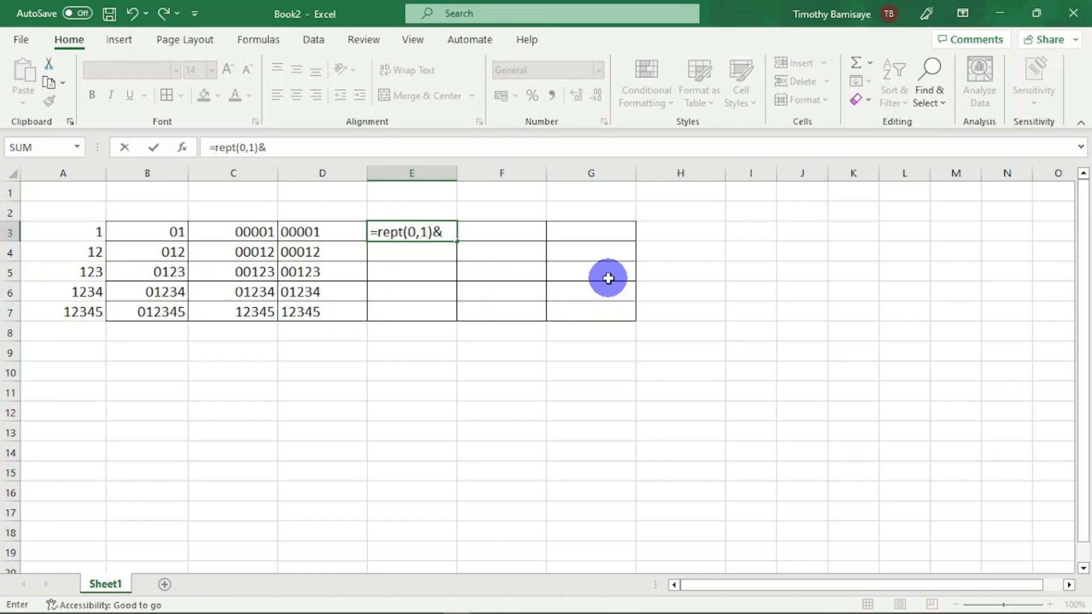
{"action": "type", "text": "a3"}
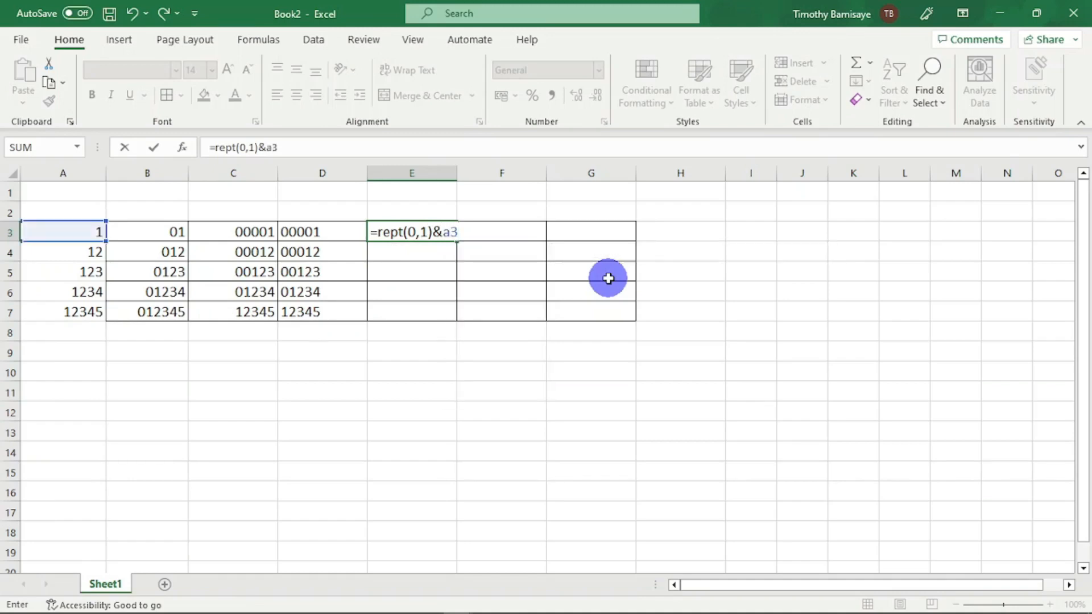
{"action": "key", "text": "Return"}
{"action": "left_click", "coordinate": [430, 235]}
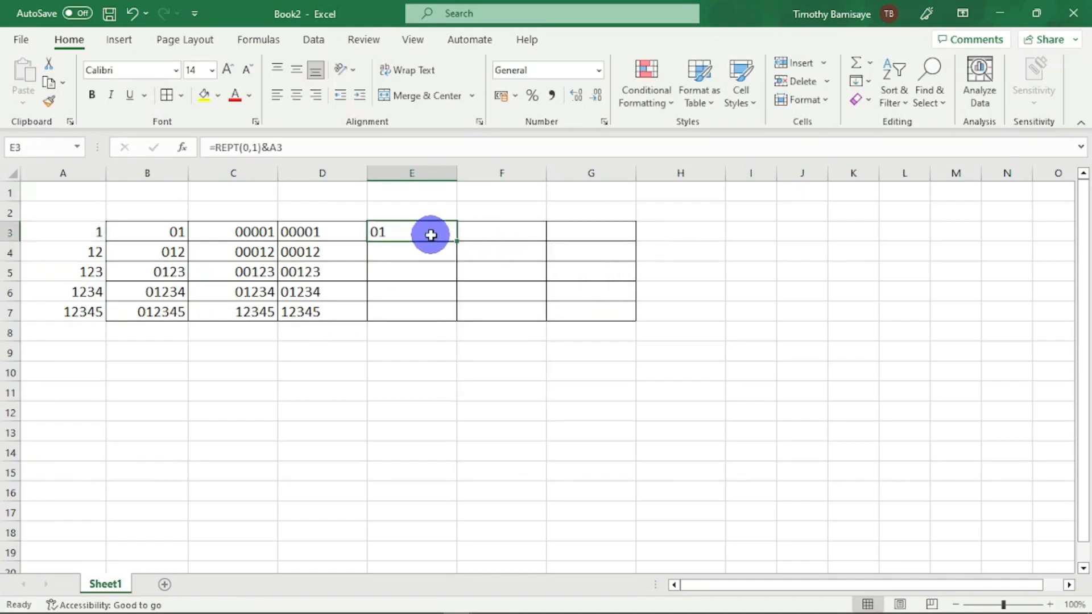
{"action": "double_click", "coordinate": [457, 241]}
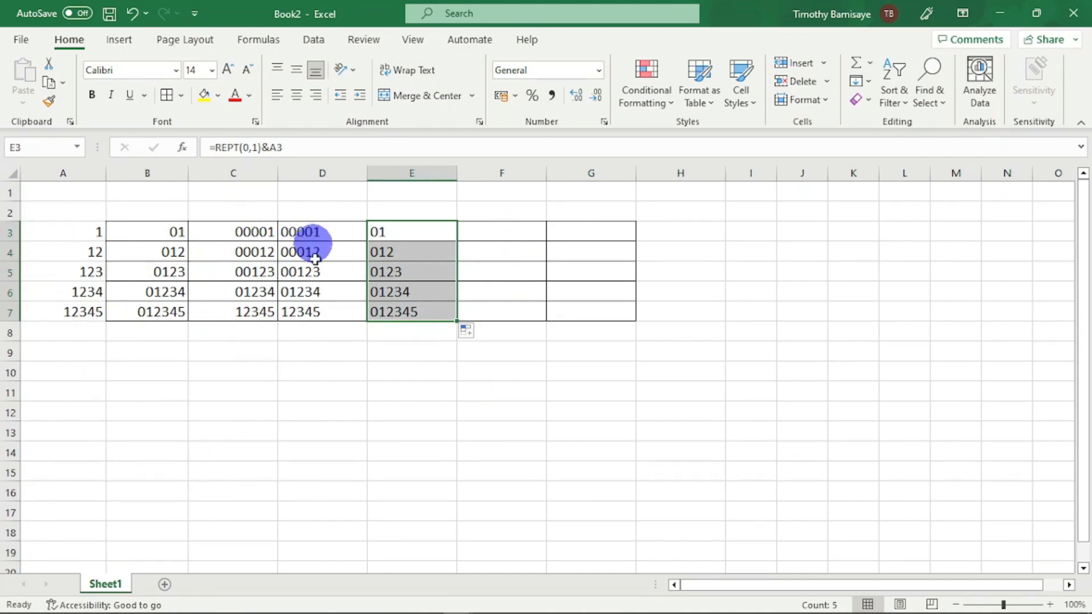
- Enter =REPT(0,5-LEN(A3))&A3 in cell F3 and copy the formula down to F7
{"action": "left_click", "coordinate": [514, 227]}
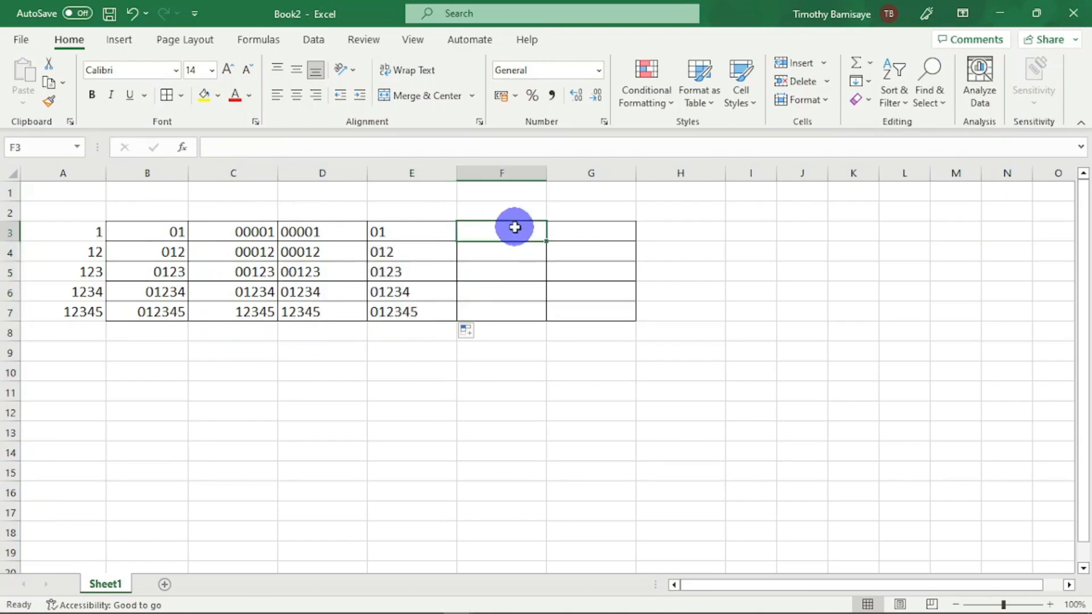
{"action": "type", "text": "=rep"}
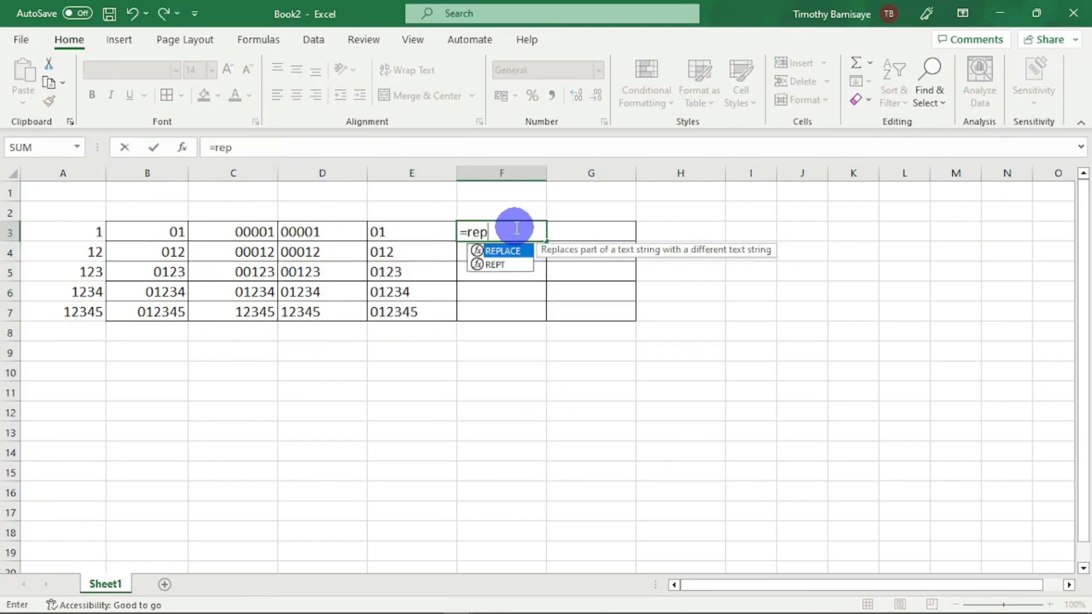
{"action": "type", "text": "t("}
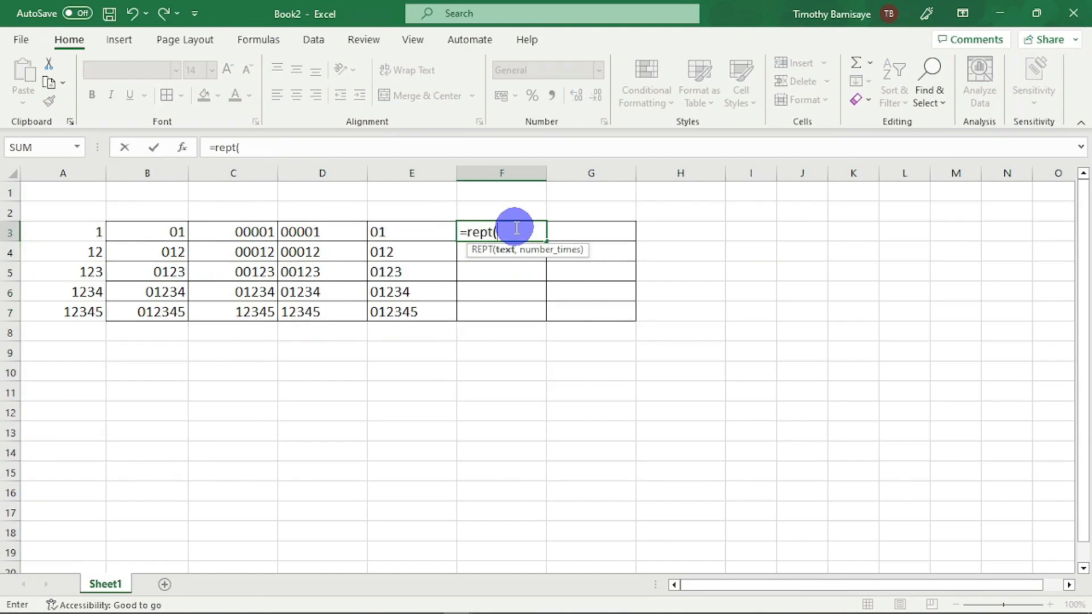
{"action": "type", "text": "0,5-"}
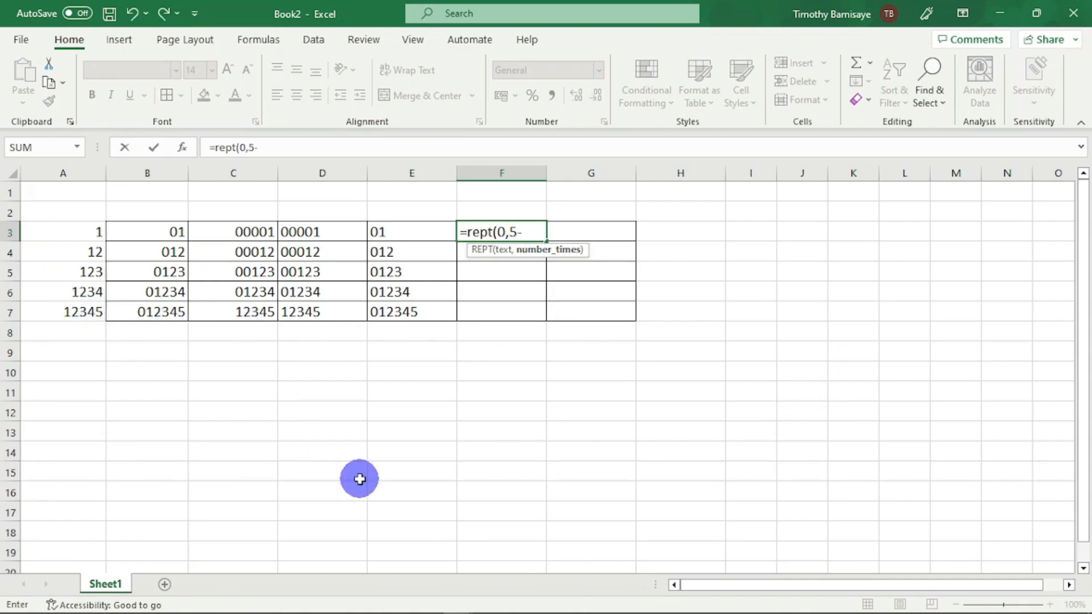
{"action": "type", "text": "len"}
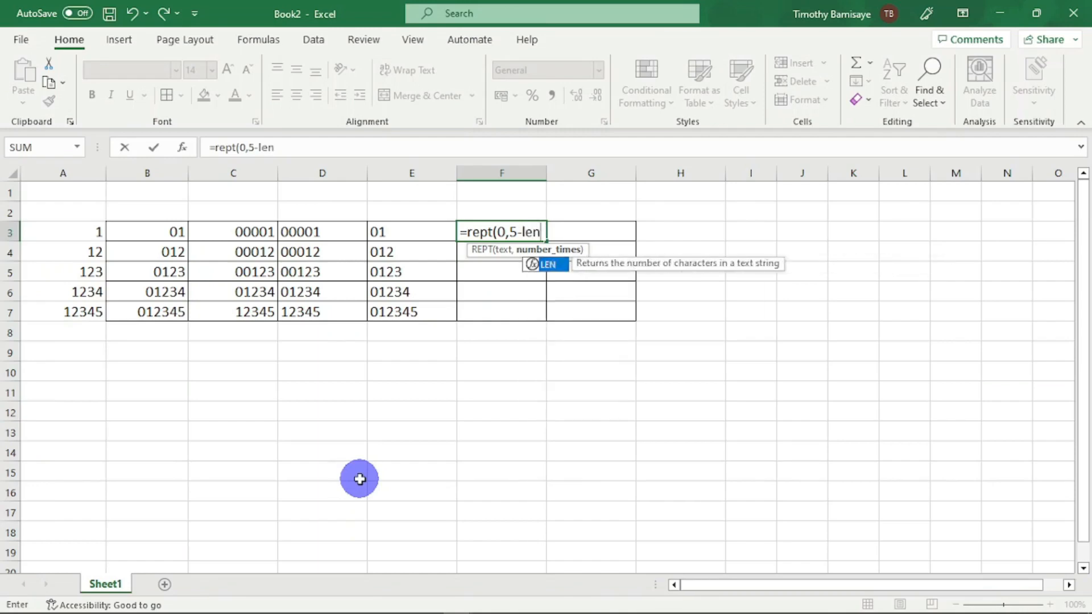
{"action": "type", "text": "("}
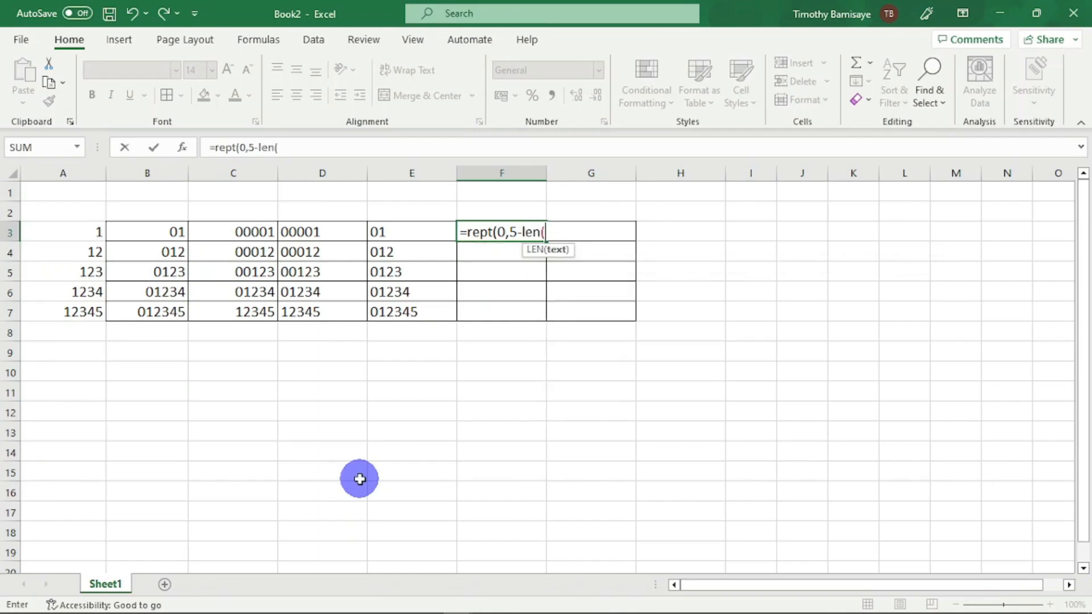
{"action": "type", "text": "a3"}
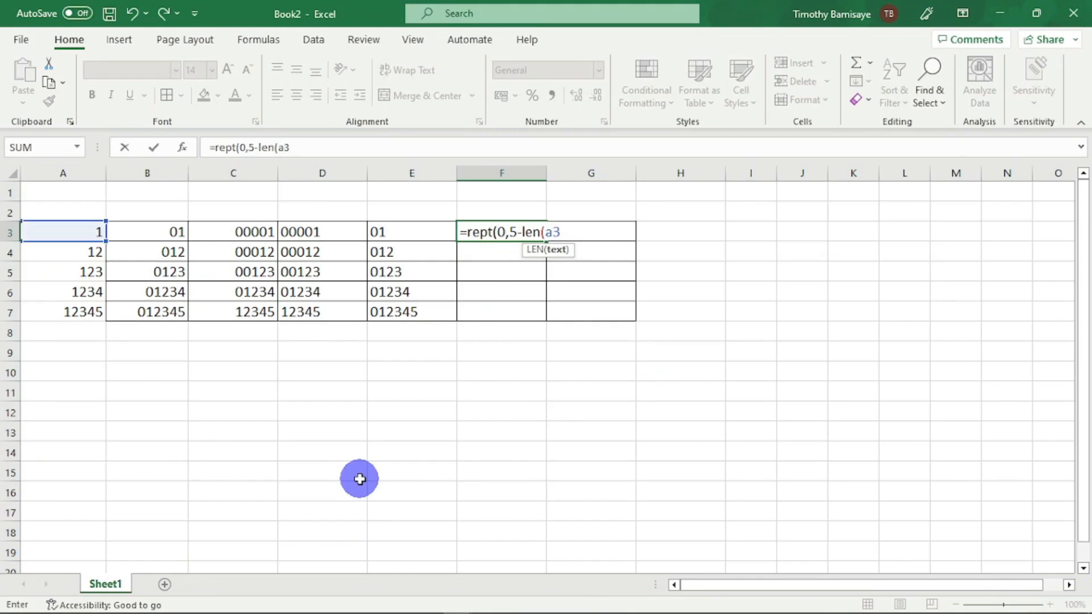
{"action": "type", "text": ")"}
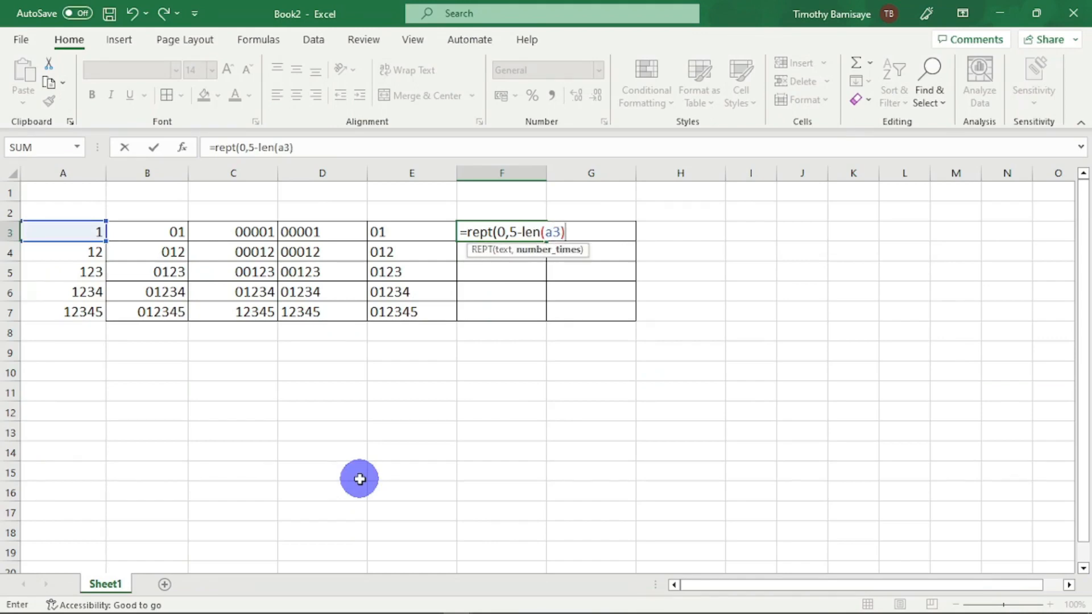
{"action": "type", "text": ")&"}
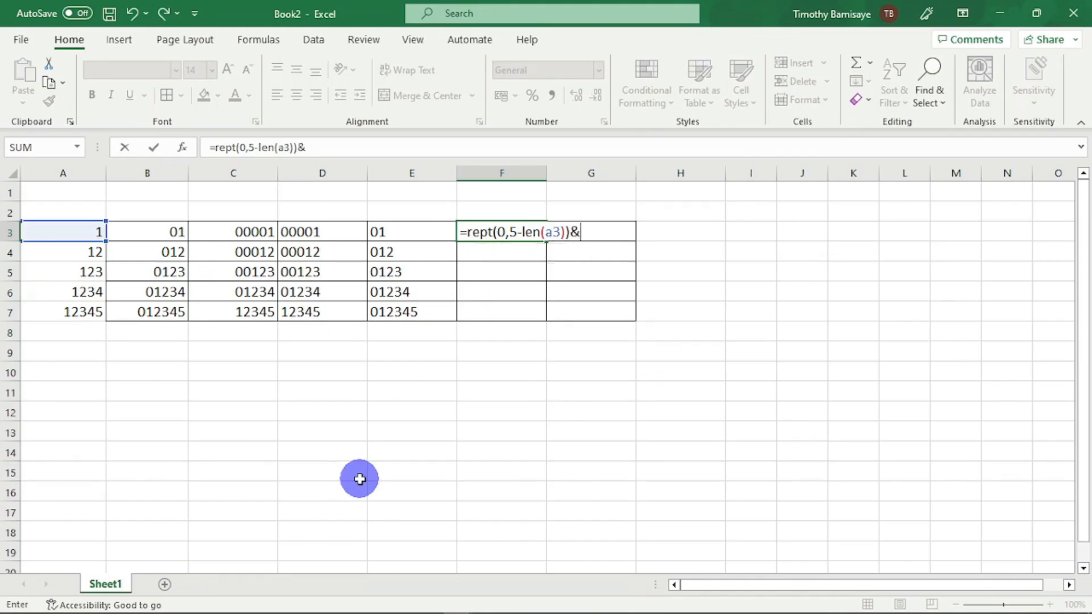
{"action": "type", "text": "h"}
{"action": "key", "text": "BackSpace"}
{"action": "type", "text": "a3"}
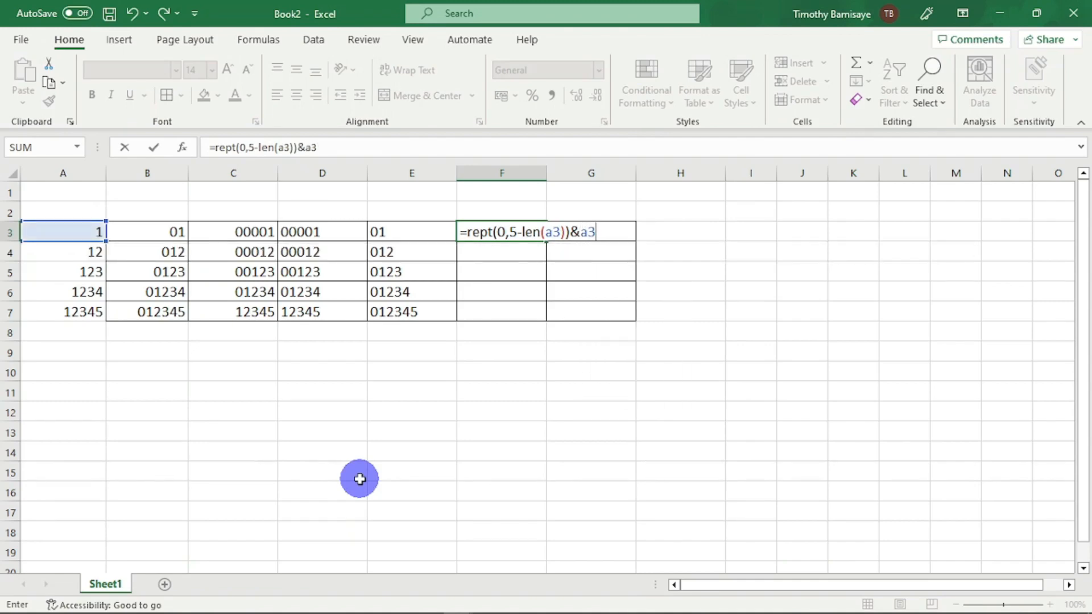
{"action": "key", "text": "Return"}
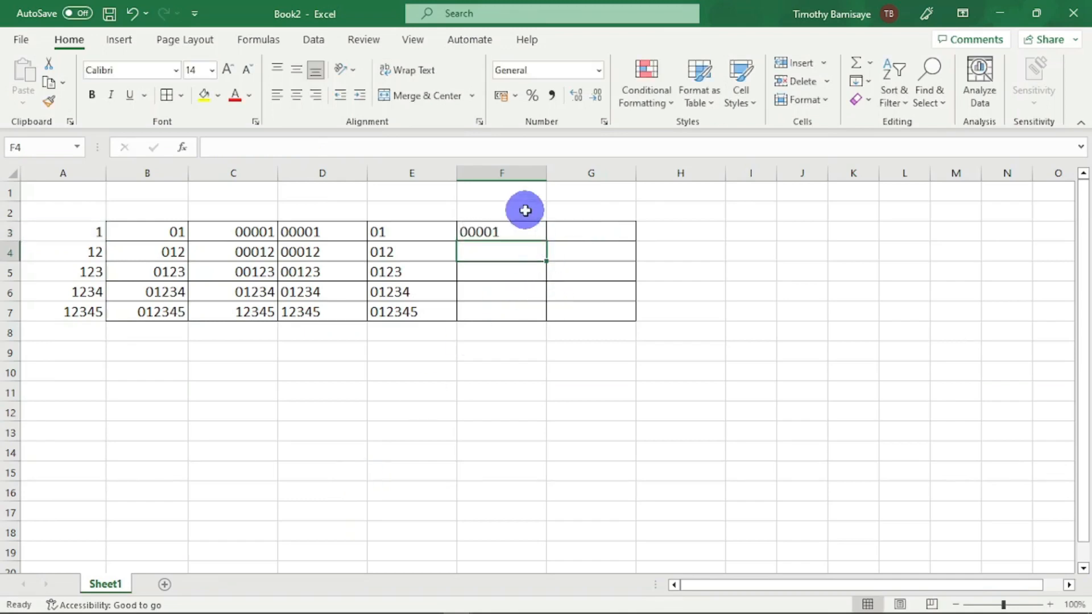
{"action": "left_click", "coordinate": [524, 231]}
{"action": "double_click", "coordinate": [544, 240]}
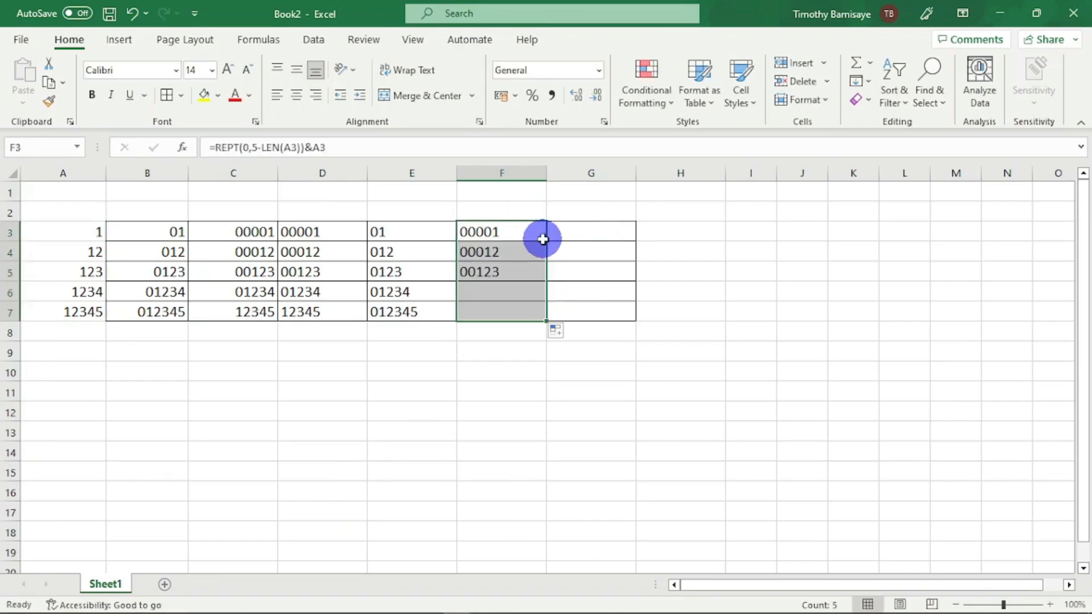
- Examine the arguments of the REPT and LEN formula in cell F3, leaving the formula as it is
{"action": "left_click", "coordinate": [504, 232]}
{"action": "left_click", "coordinate": [474, 142]}
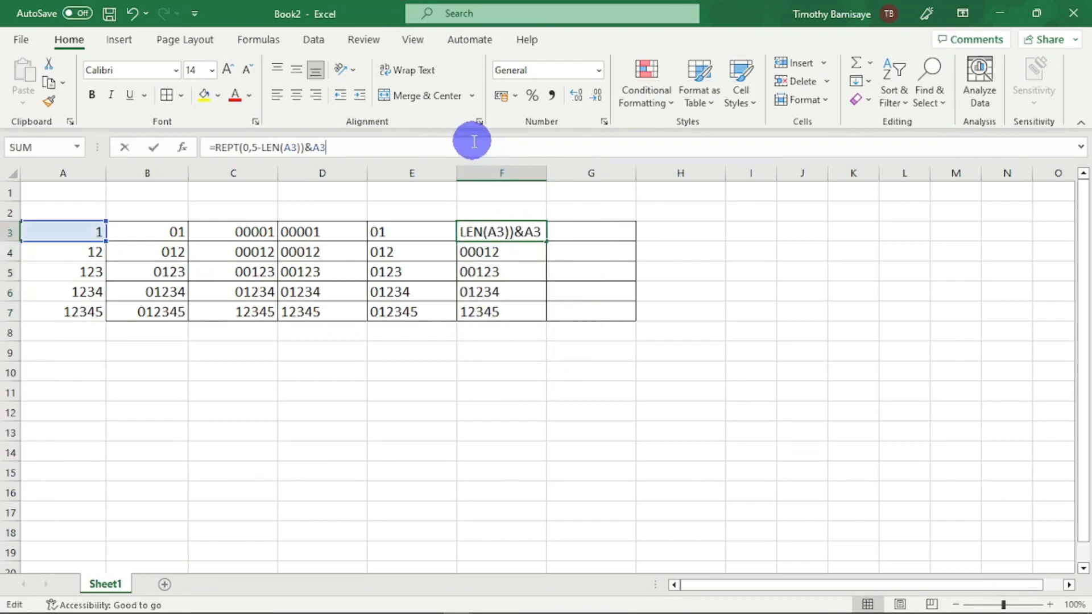
{"action": "key", "text": "Left"}
{"action": "key", "text": "Left"}
{"action": "key", "text": "Left"}
{"action": "key", "text": "Left"}
{"action": "key", "text": "Left"}
{"action": "key", "text": "Left"}
{"action": "key", "text": "Left"}
{"action": "key", "text": "Left"}
{"action": "key", "text": "Left"}
{"action": "key", "text": "Left"}
{"action": "key", "text": "Left"}
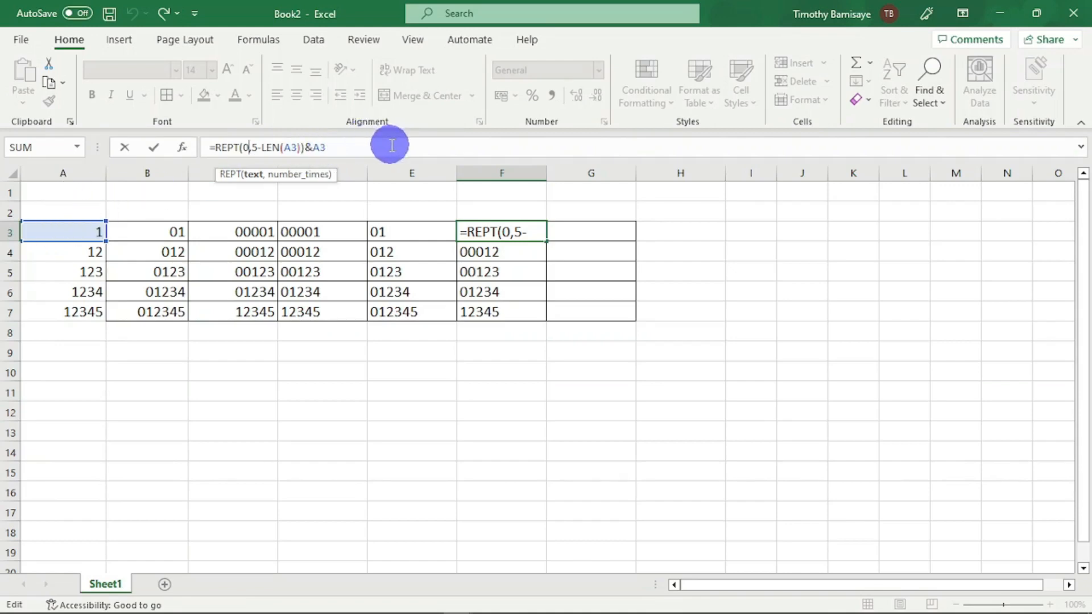
{"action": "key", "text": "Return"}
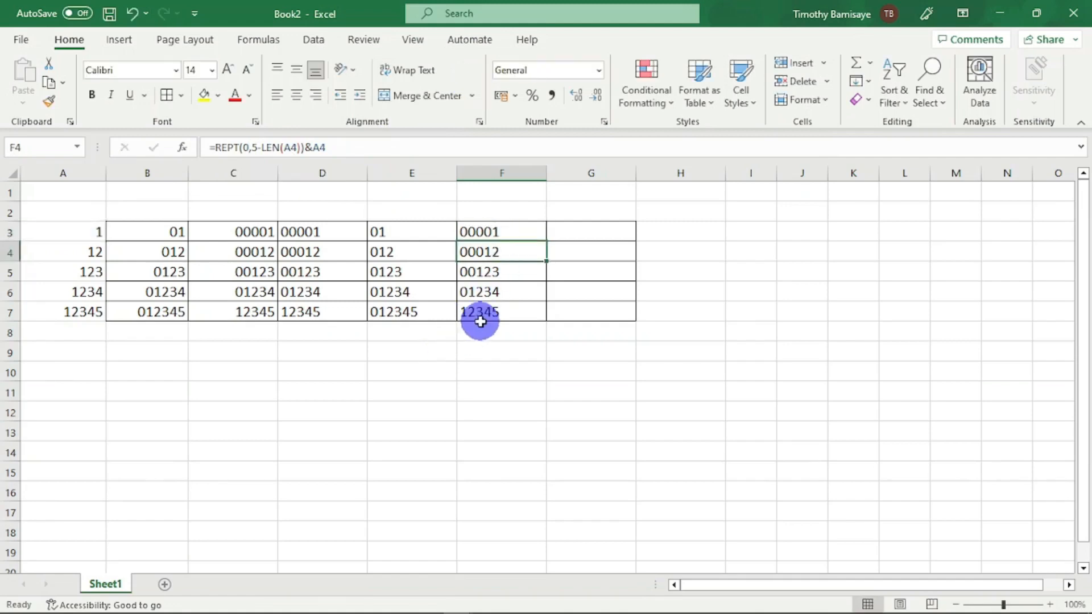
- Examine how the REPT and LEN formula in cell F7 is built for the five-digit number
{"action": "left_click", "coordinate": [481, 321]}
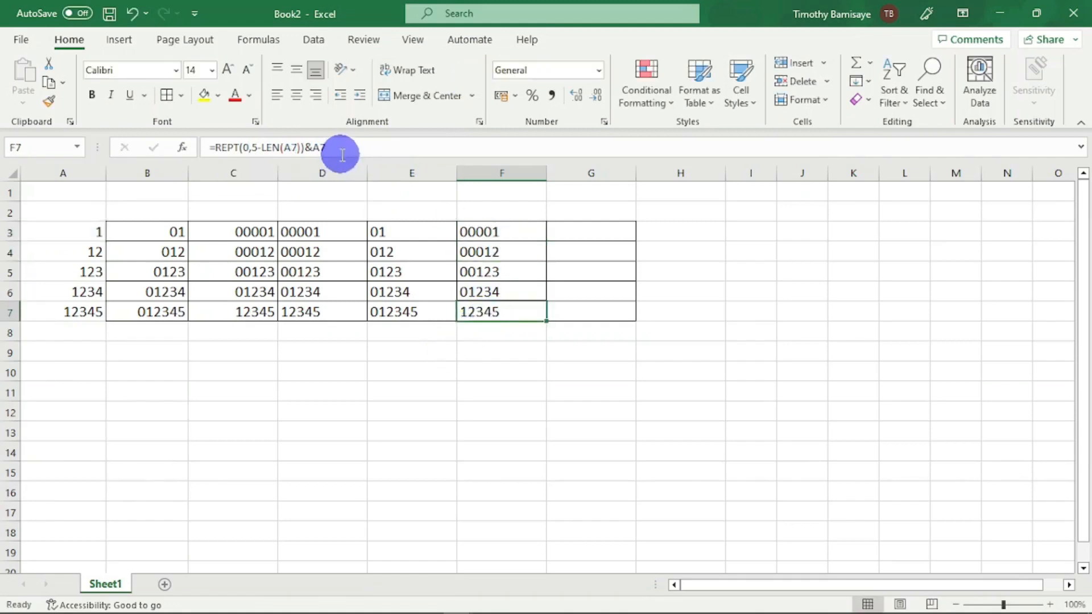
{"action": "left_click", "coordinate": [342, 151]}
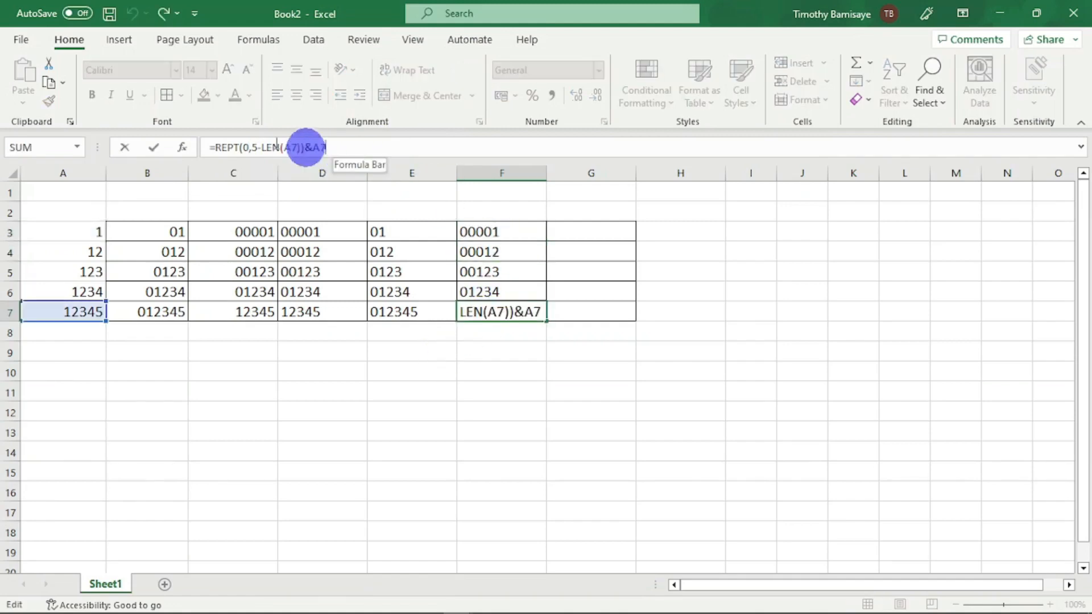
{"action": "left_click", "coordinate": [259, 148]}
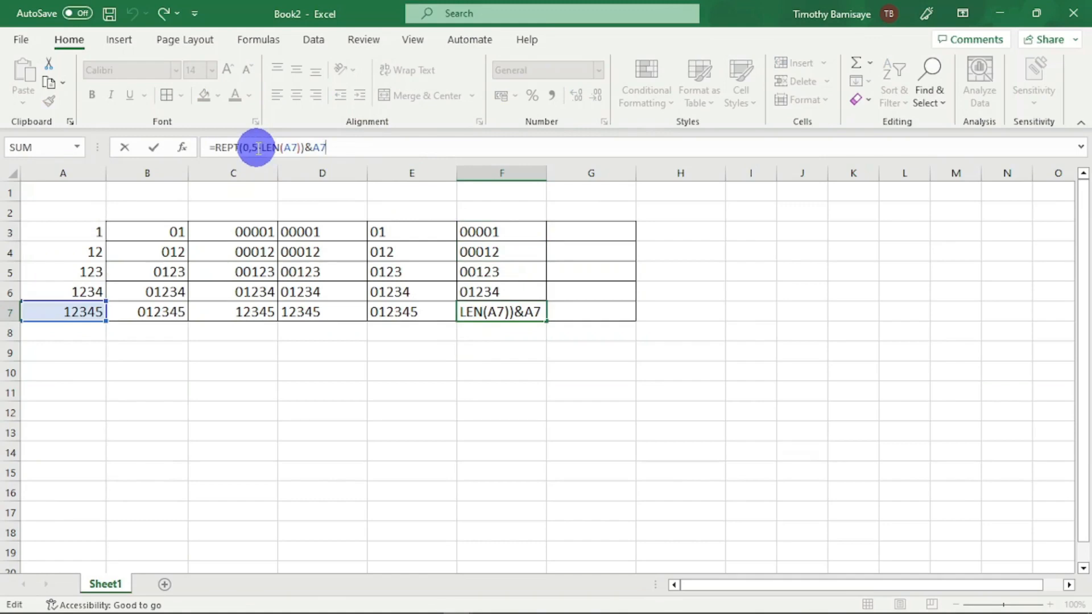
{"action": "key", "text": "Left"}
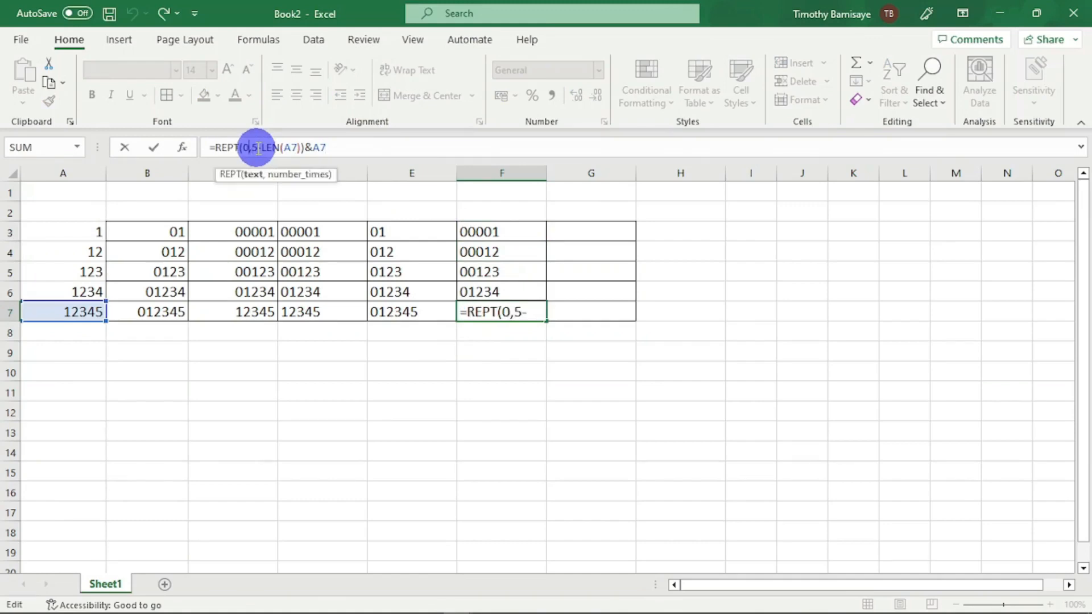
{"action": "key", "text": "Right"}
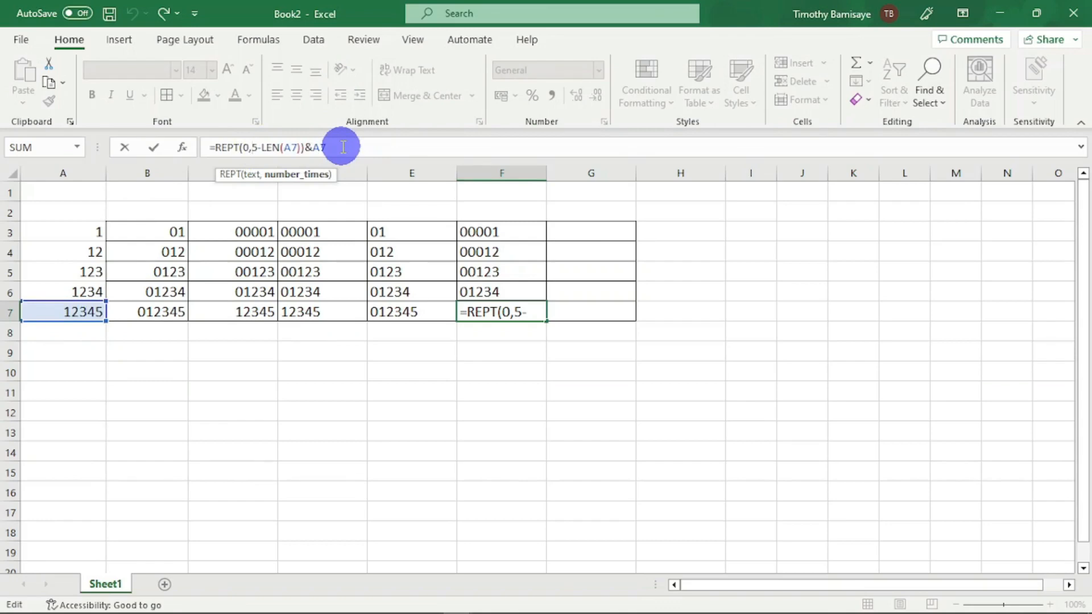
{"action": "key", "text": "Return"}
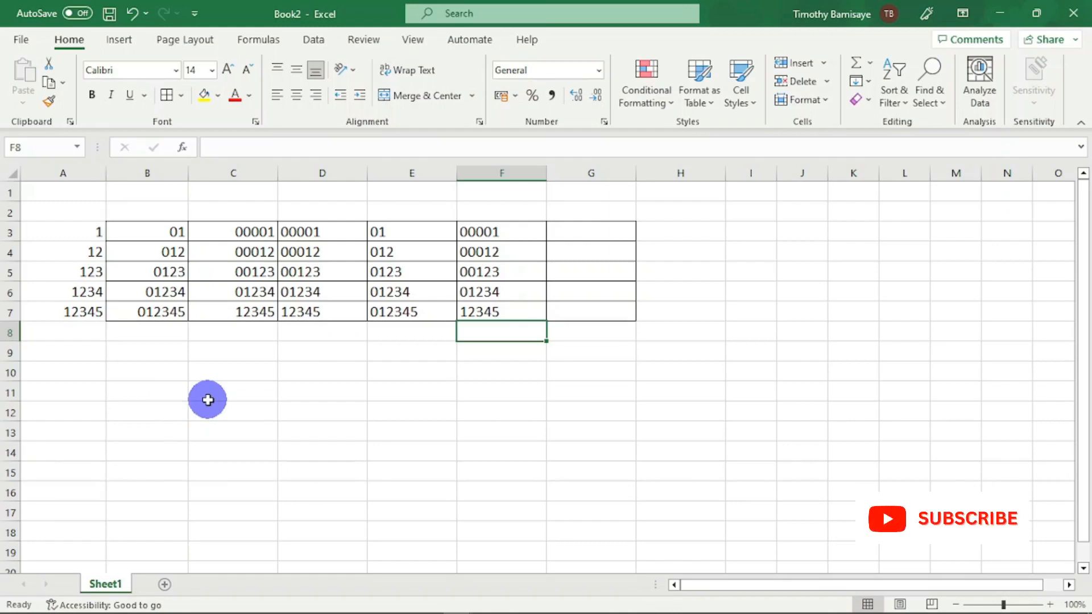
{"action": "key", "text": "Down"}
{"action": "key", "text": "Left"}
{"action": "key", "text": "Left"}
{"action": "key", "text": "Left"}
{"action": "key", "text": "Down"}
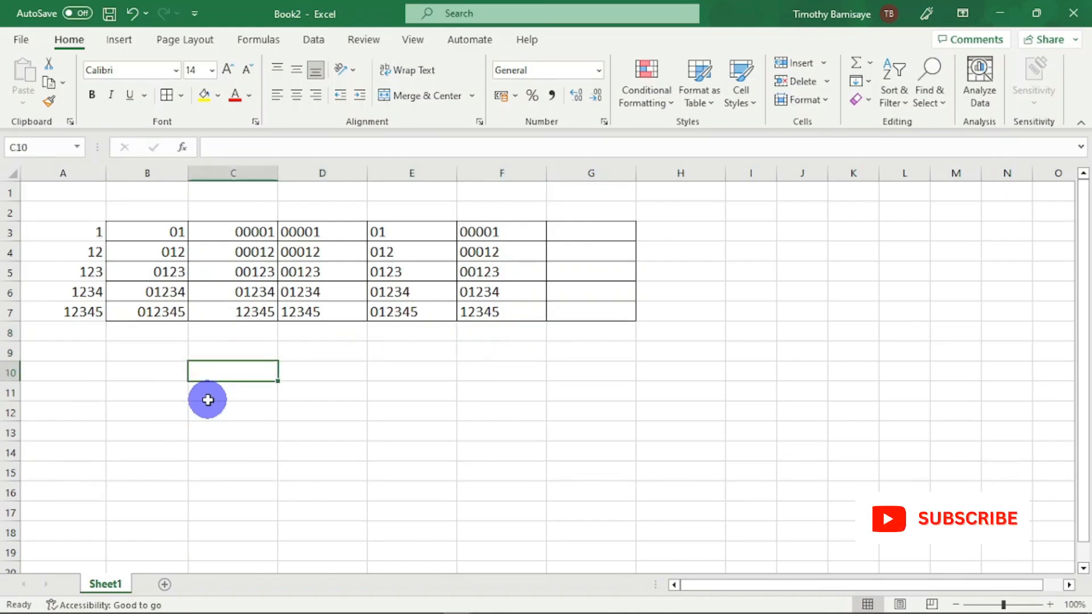